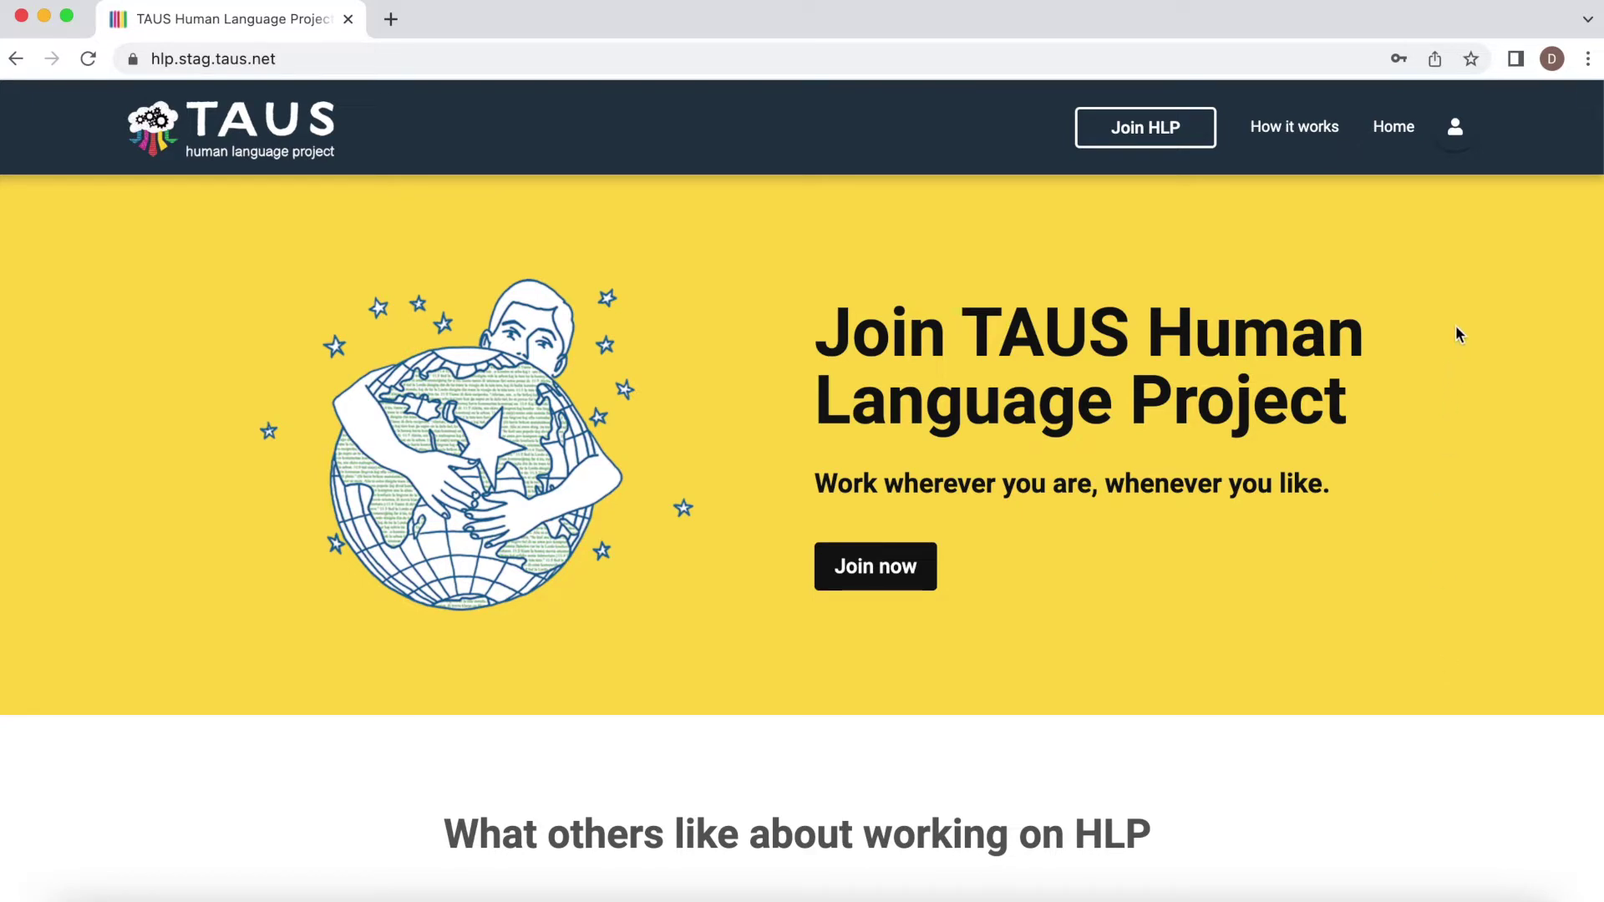
# Step: Sign in using the saved account e-mail and the account password
pyautogui.click(1456, 126)
pyautogui.click(837, 324)
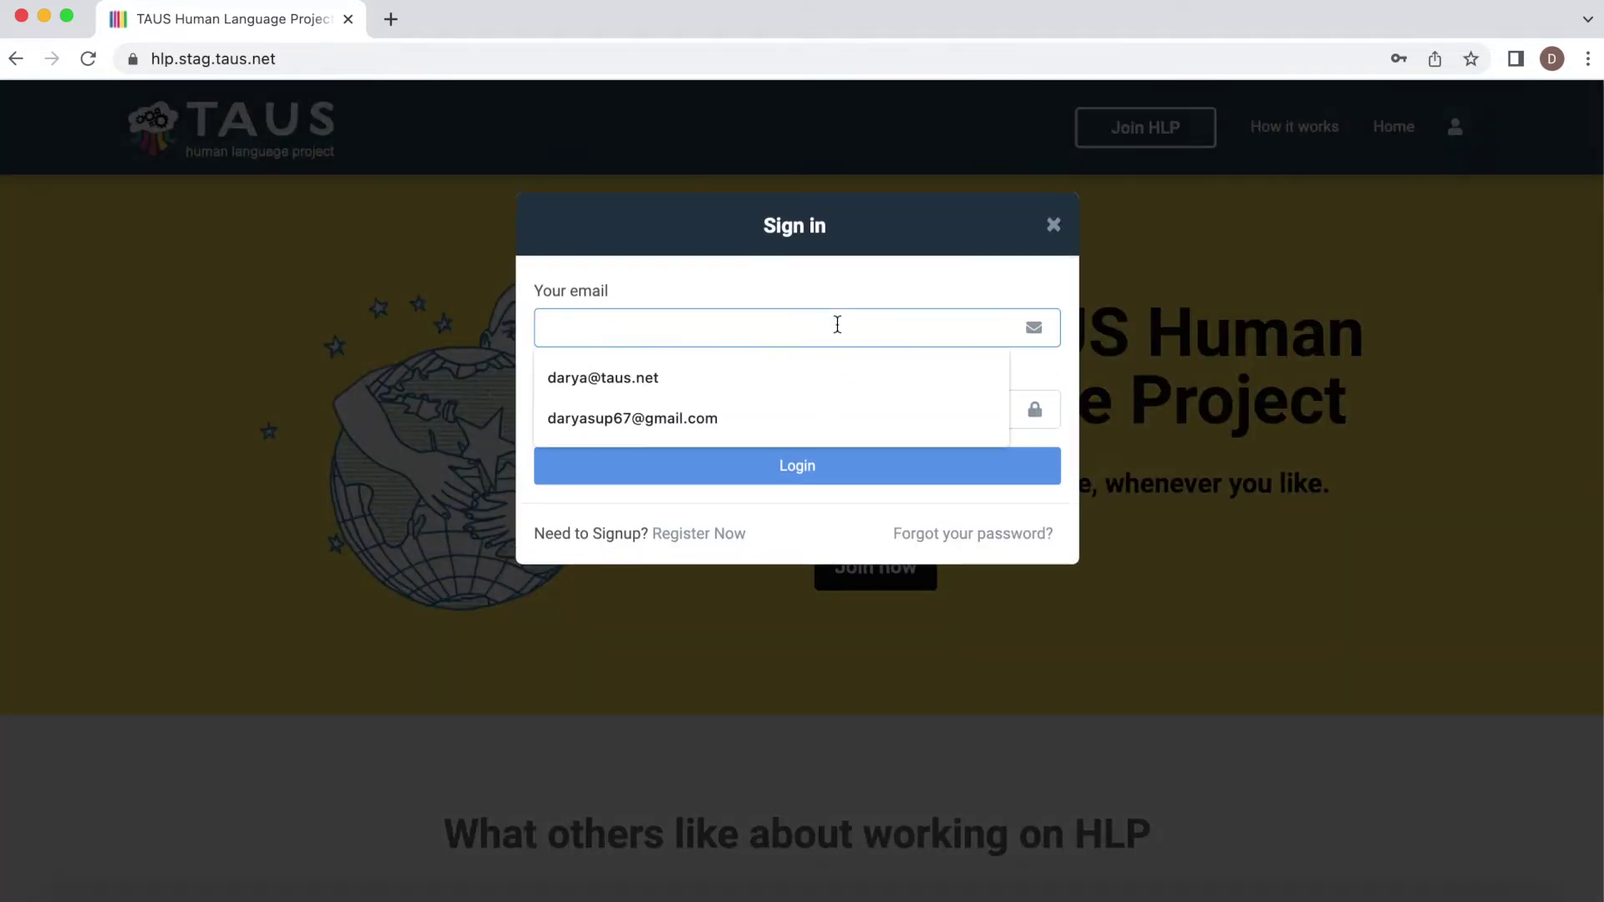
pyautogui.click(826, 371)
pyautogui.click(817, 422)
pyautogui.write('••••')
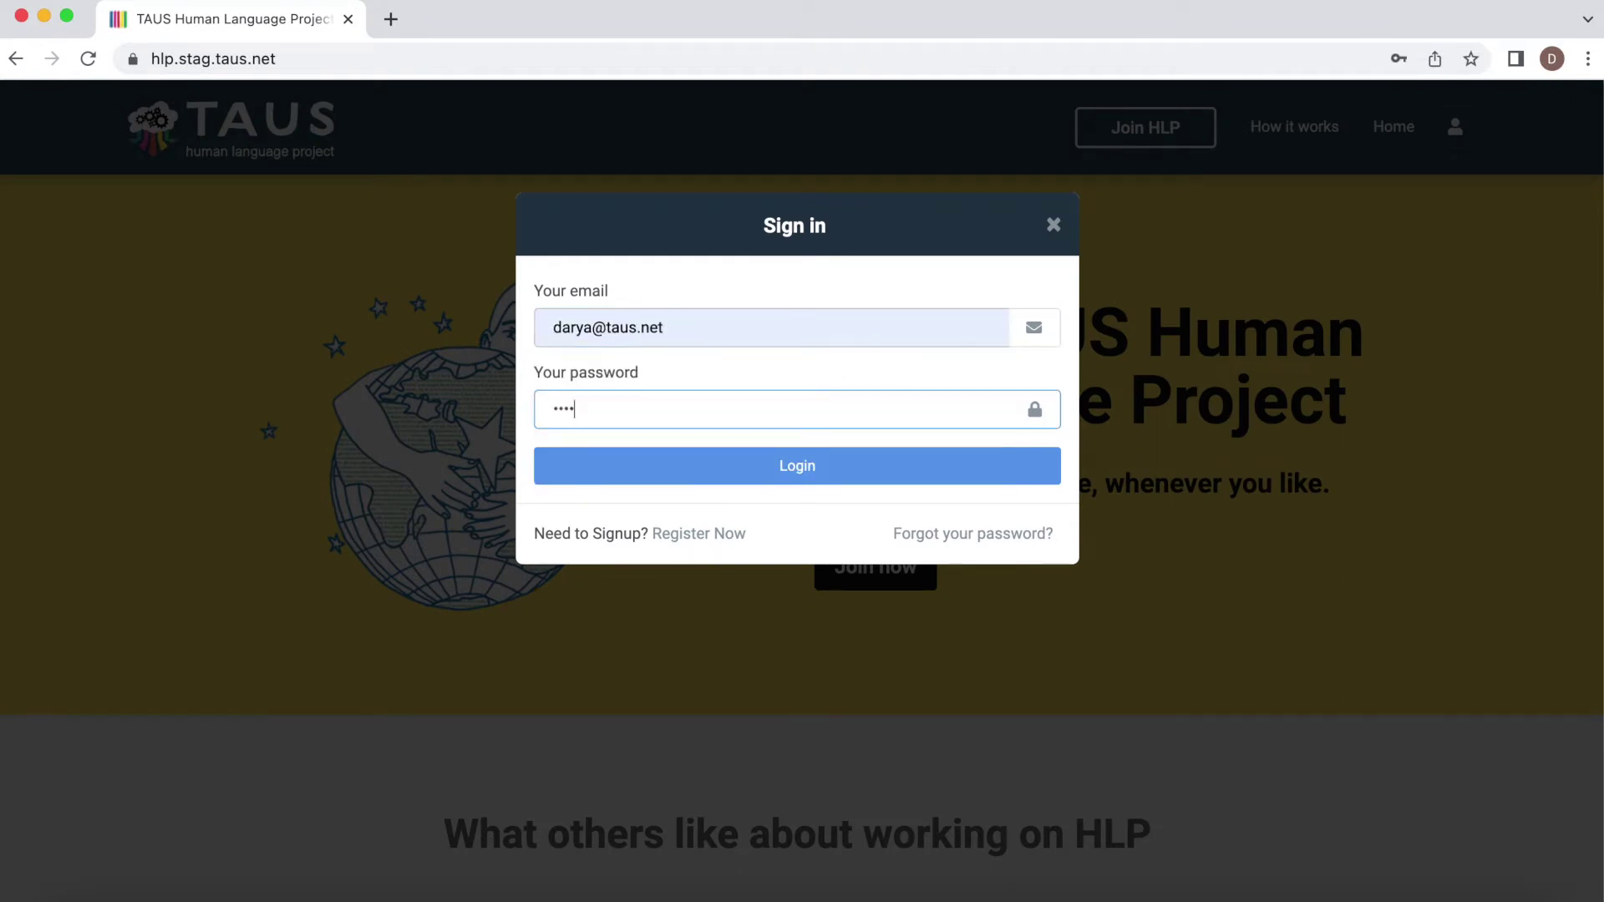
pyautogui.write('••••••••••')
pyautogui.click(826, 463)
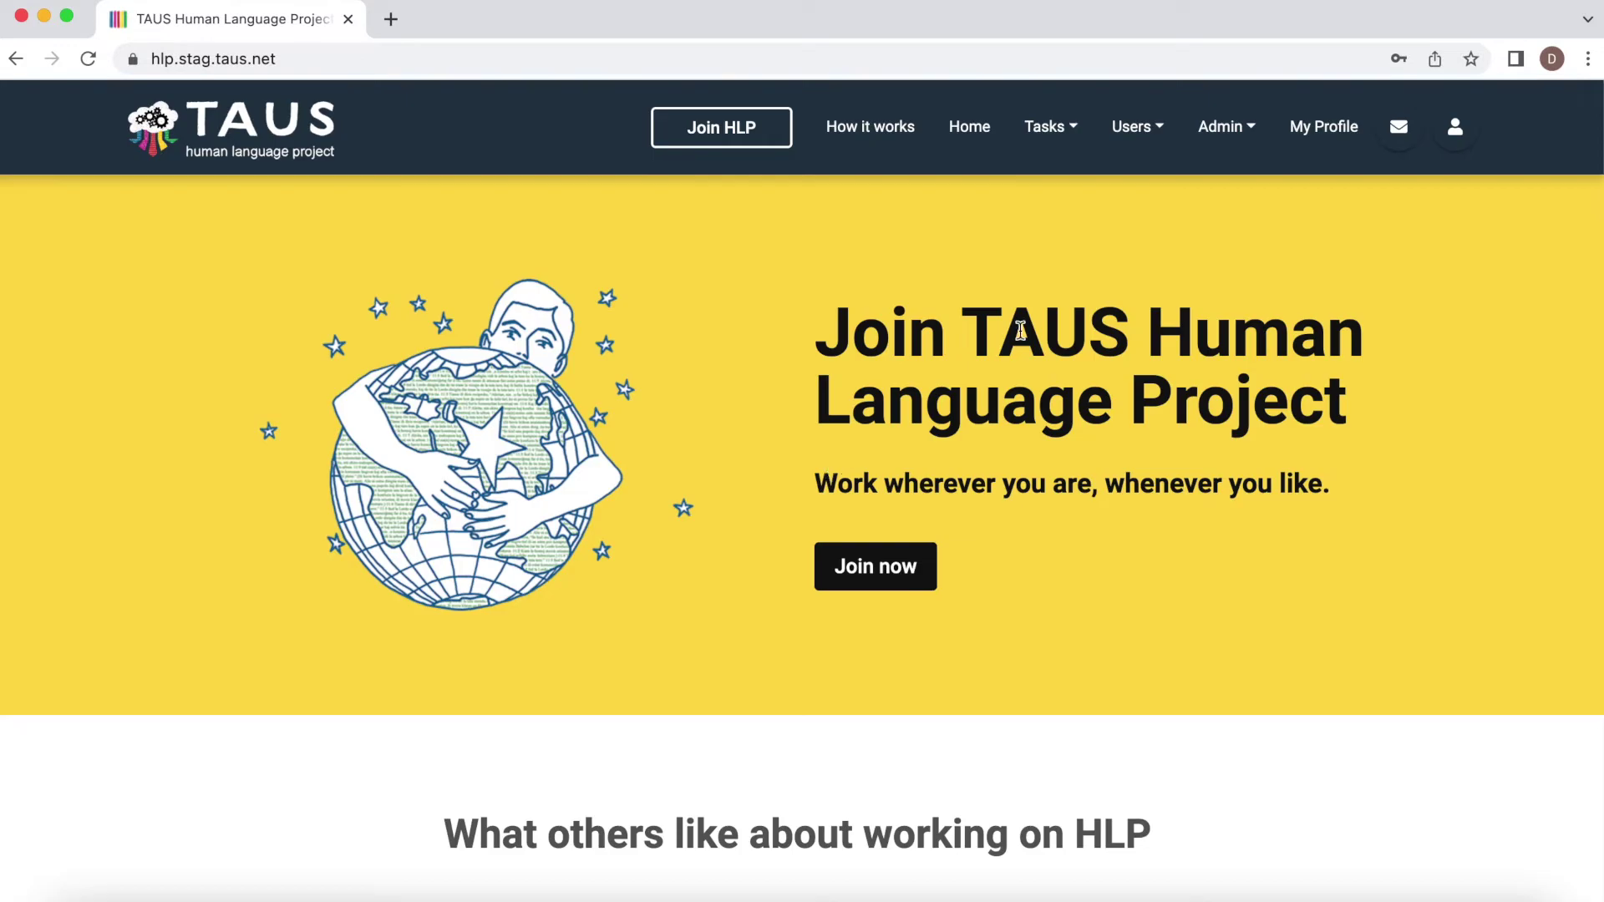
# Step: Claim review task 186201 for Hausa test #1 from the Available Tasks list
pyautogui.click(1068, 127)
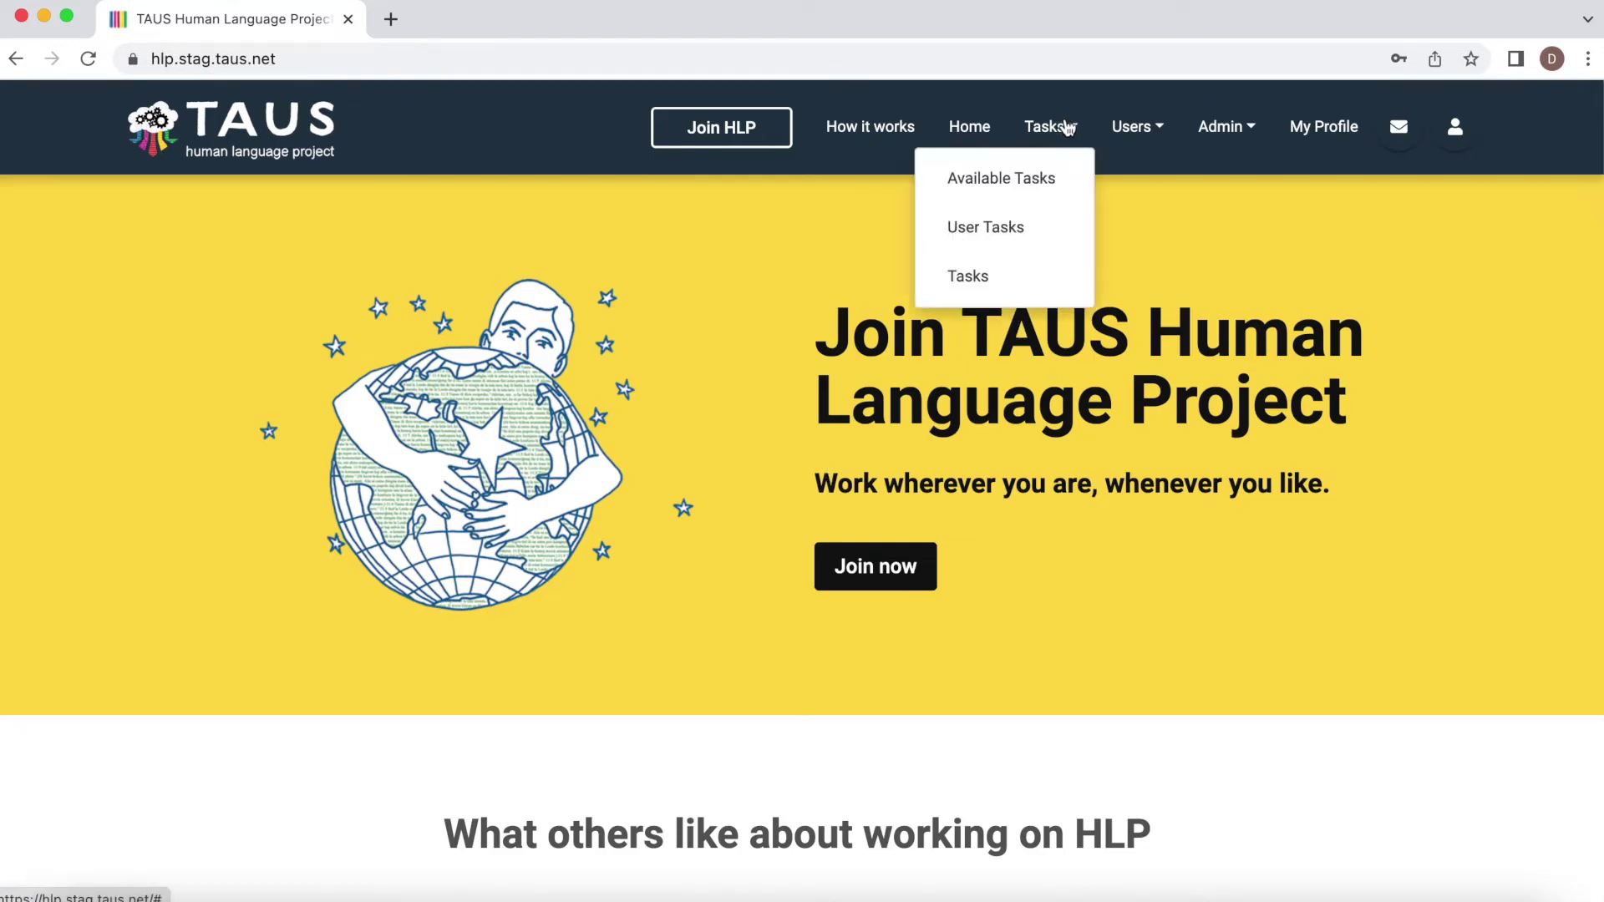
pyautogui.click(1049, 181)
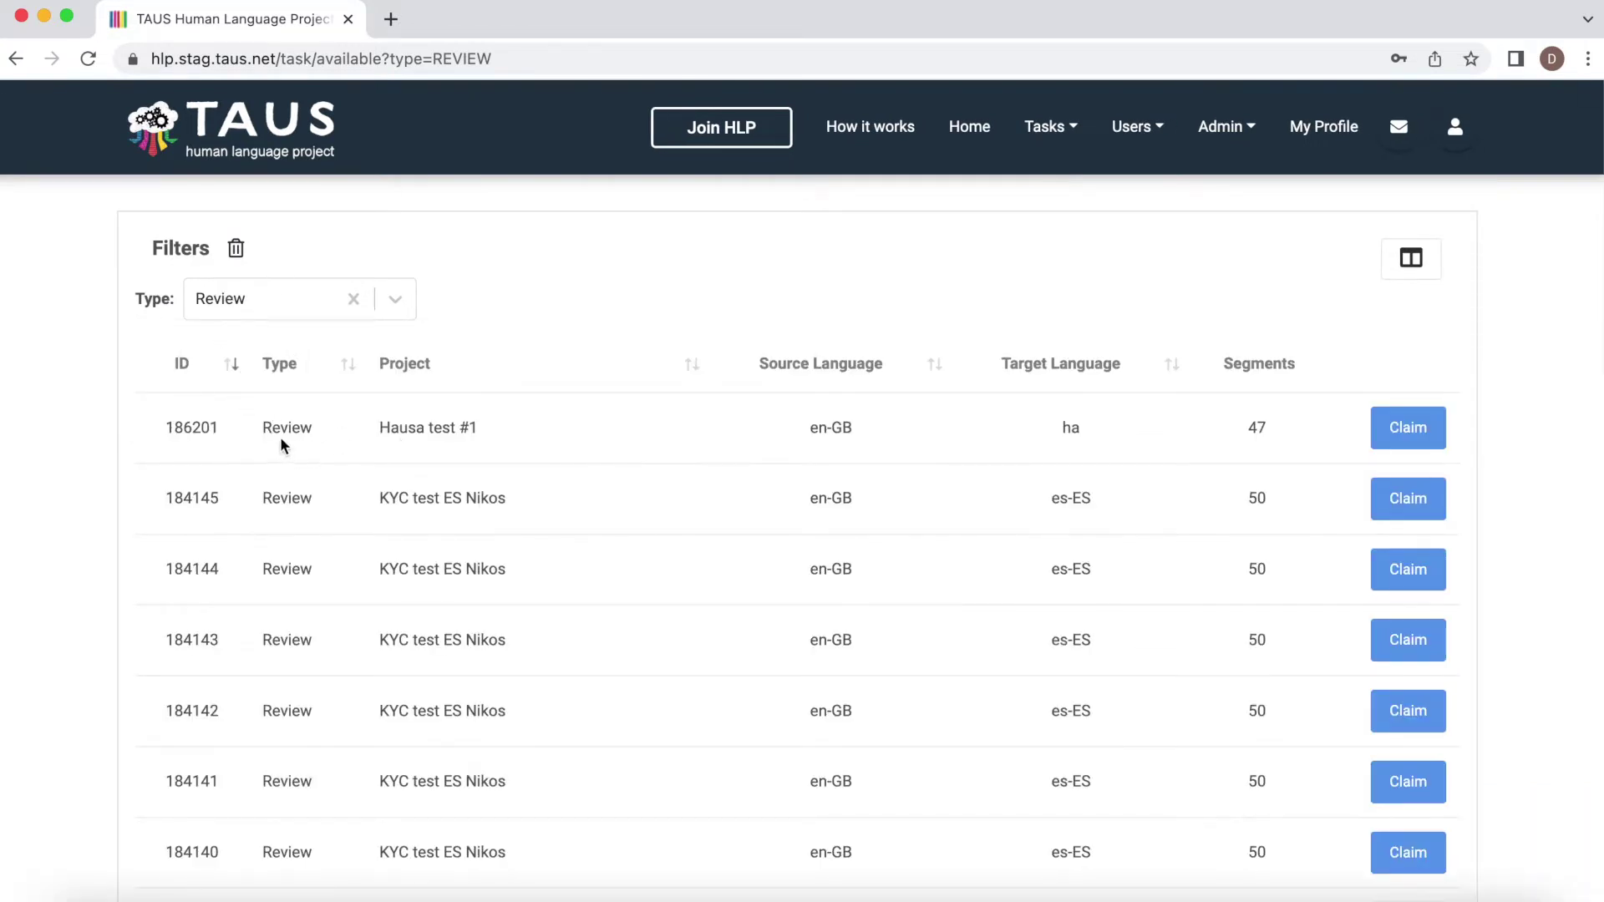
pyautogui.moveTo(381, 427); pyautogui.dragTo(503, 429)
pyautogui.click(504, 428)
pyautogui.click(1417, 436)
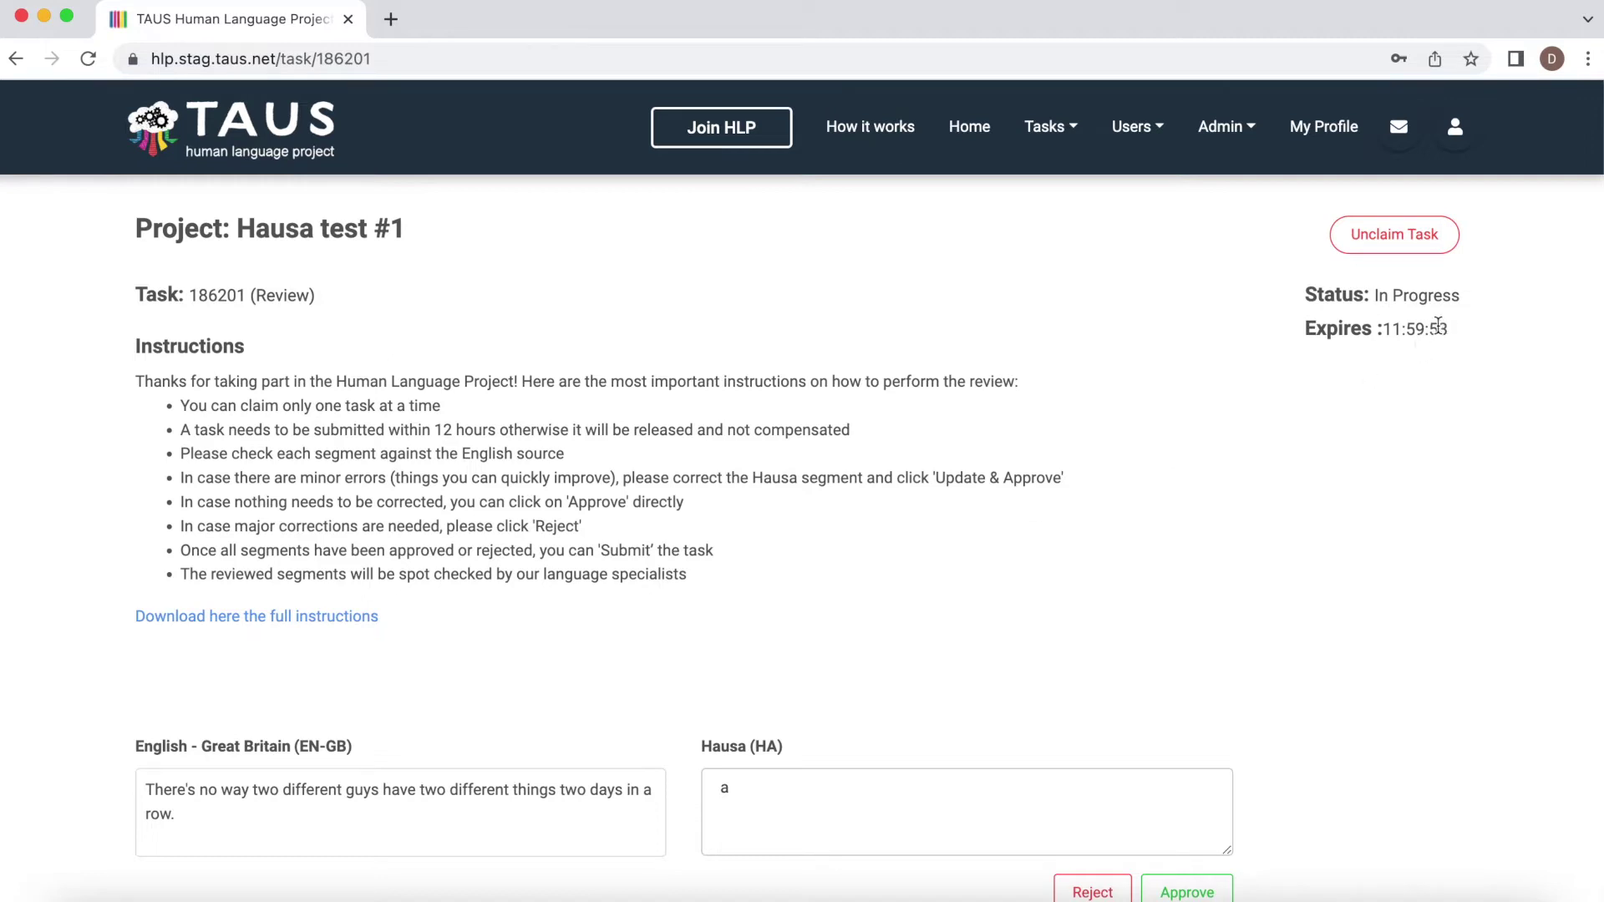
pyautogui.moveTo(1519, 322); pyautogui.dragTo(1314, 324)
pyautogui.click(1417, 347)
pyautogui.scroll(-5, 851, 483)
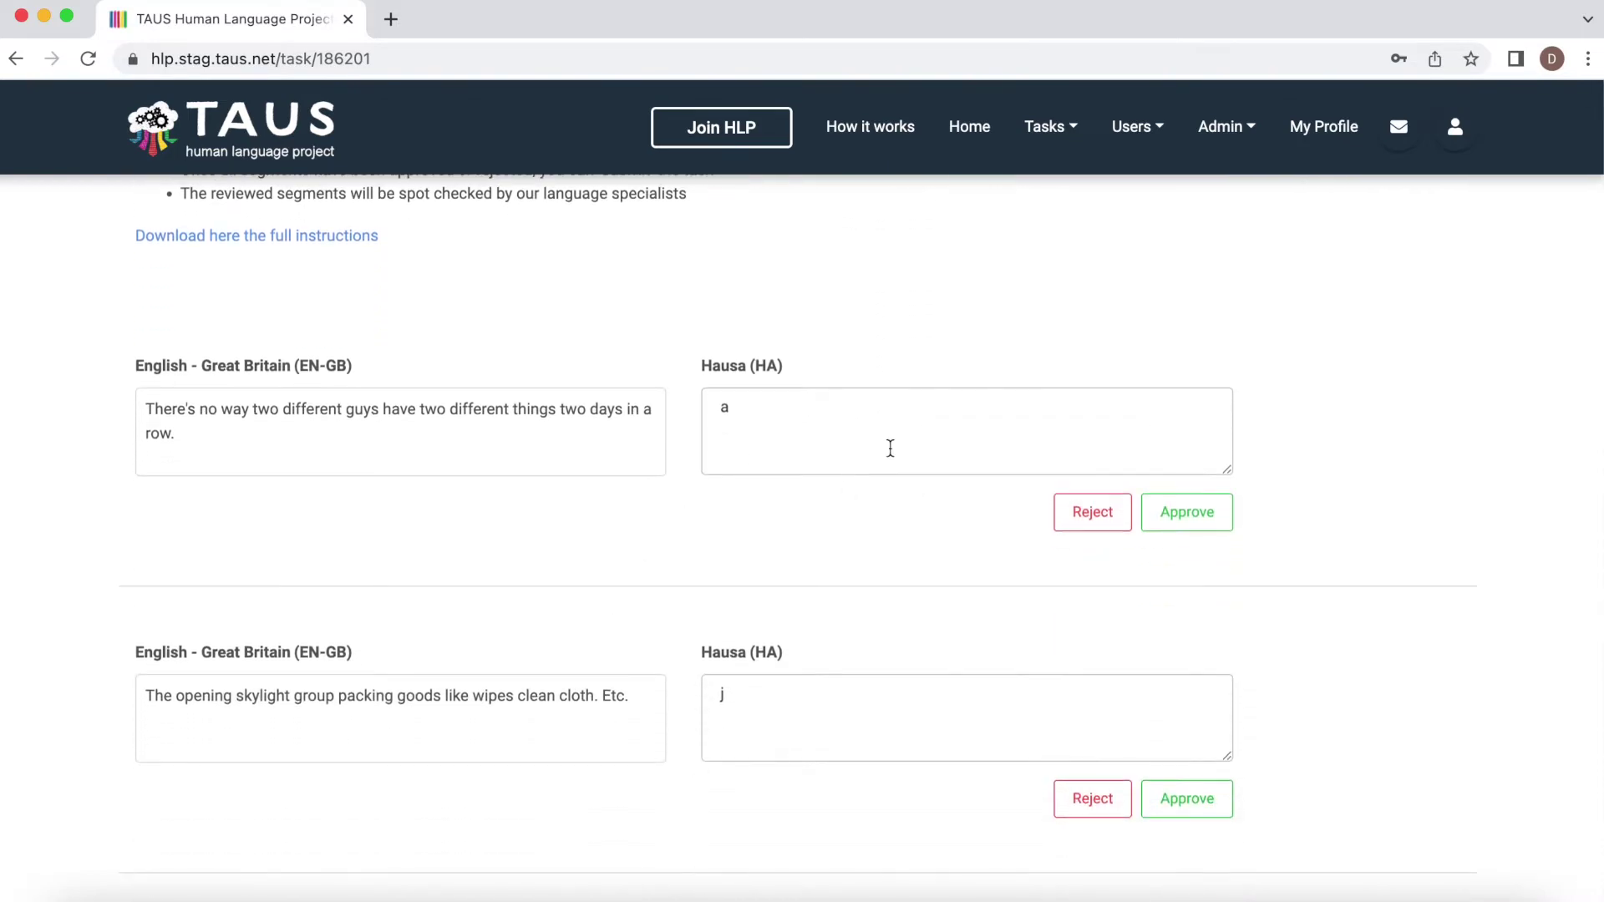
pyautogui.scroll(5, 888, 448)
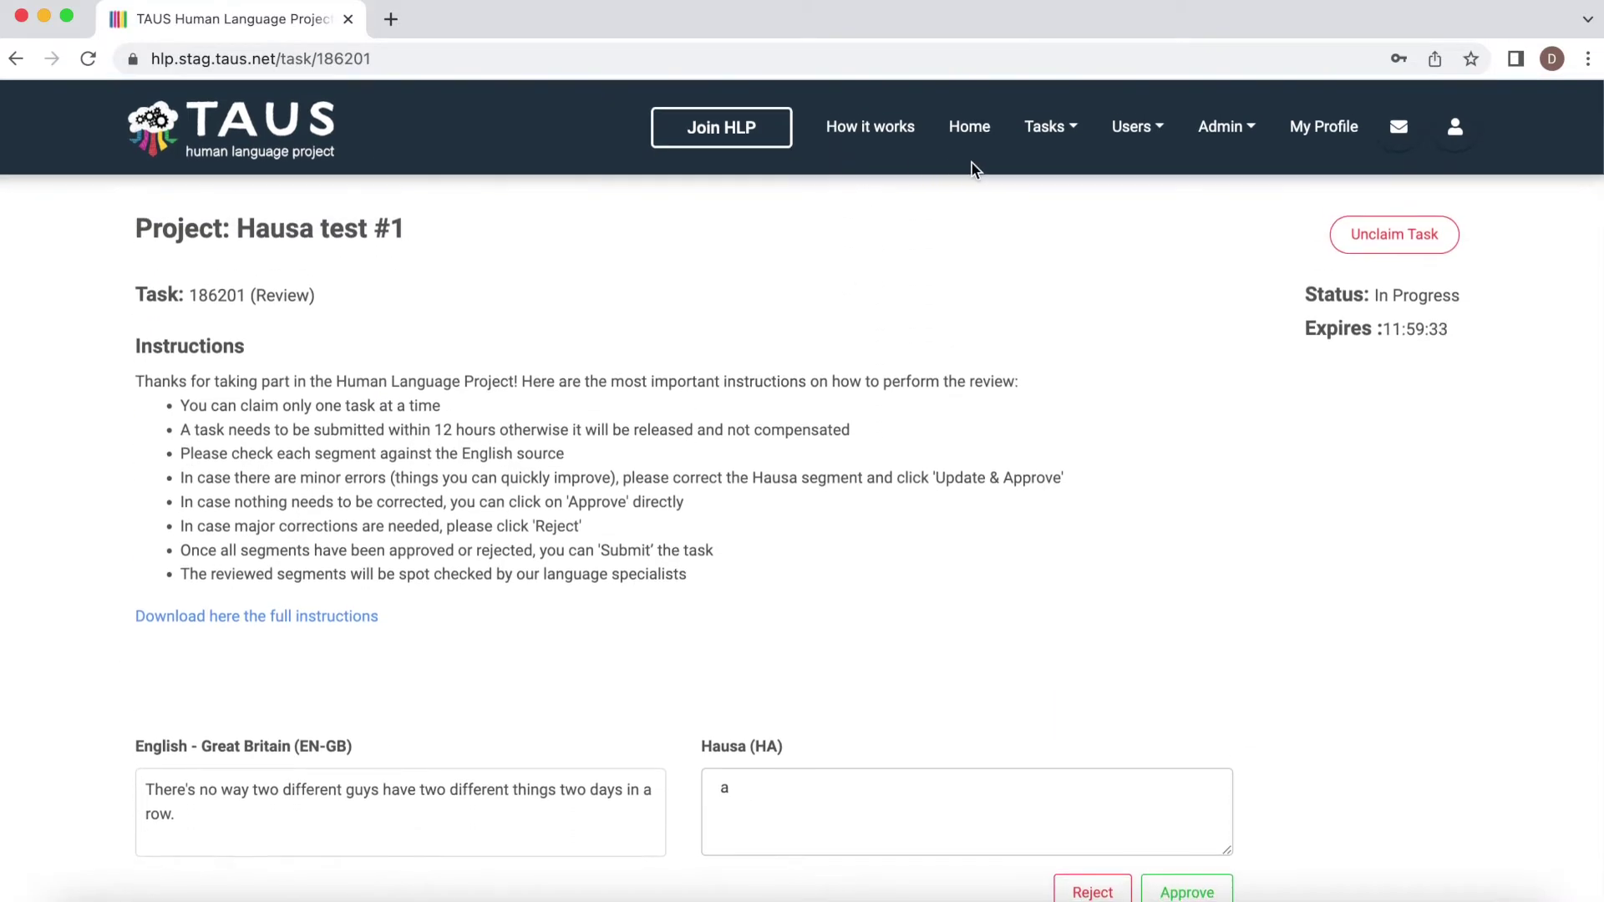
pyautogui.click(984, 138)
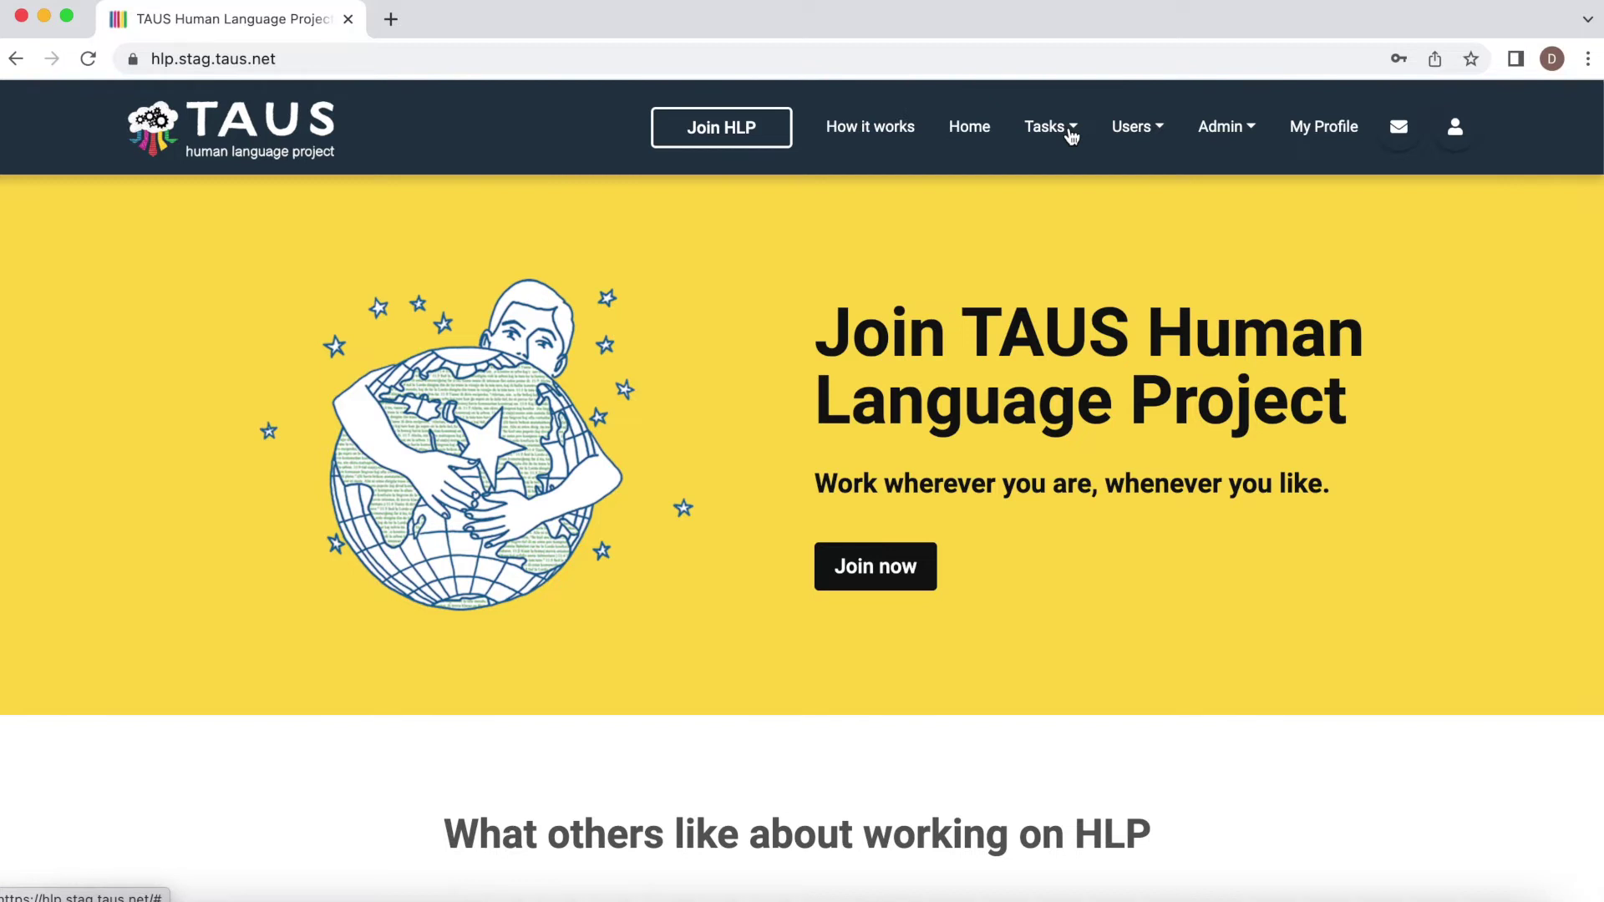
pyautogui.click(1072, 136)
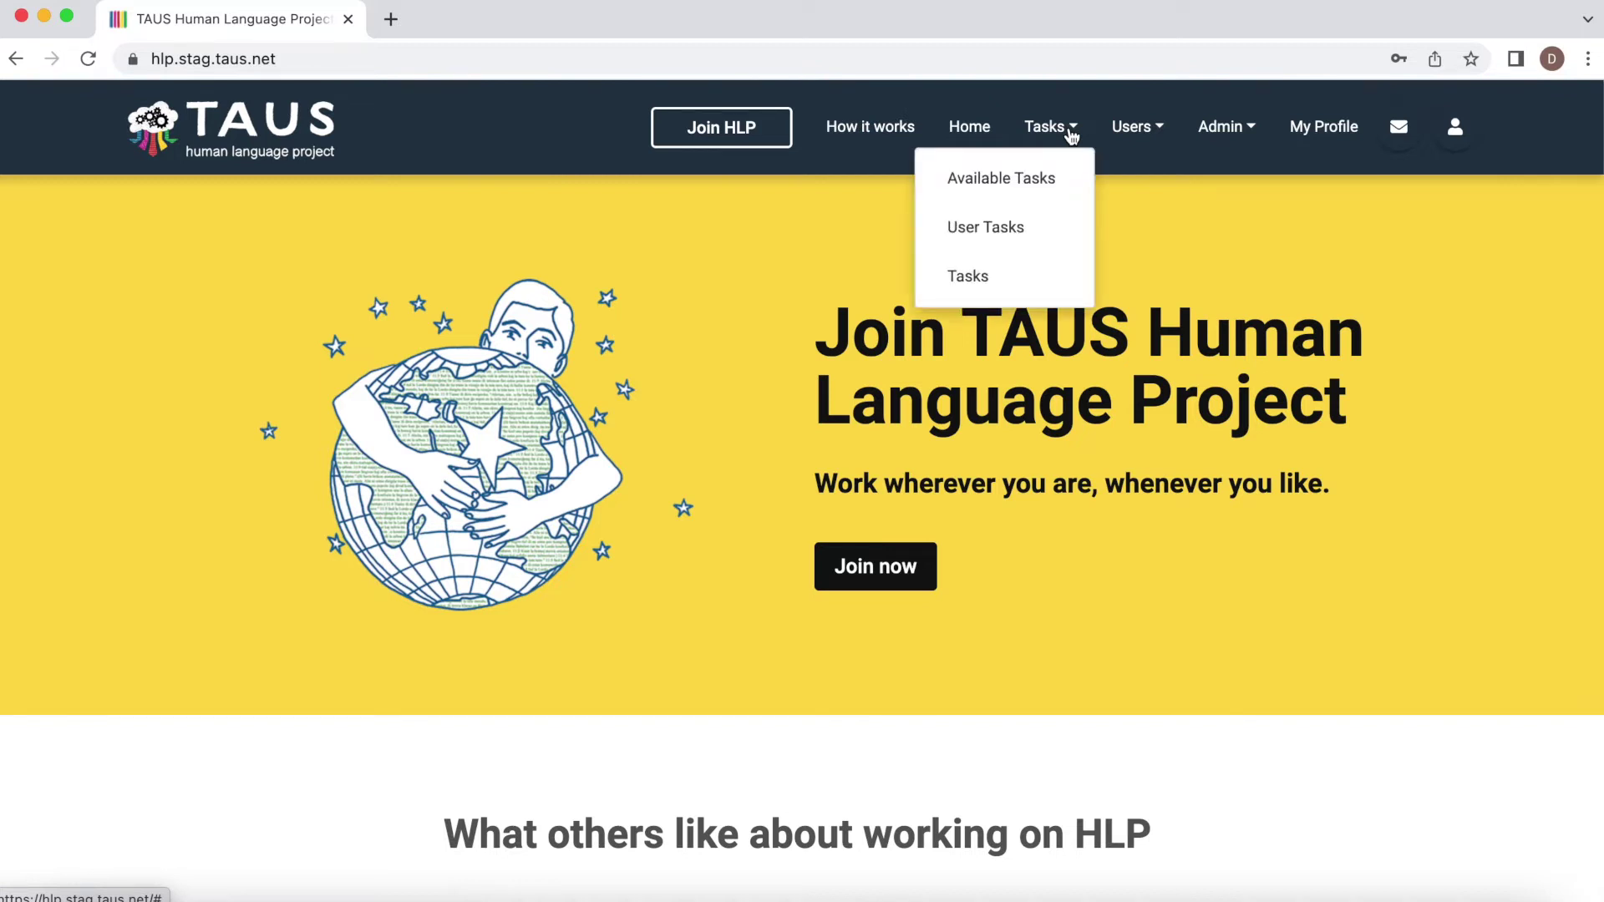
pyautogui.click(1031, 229)
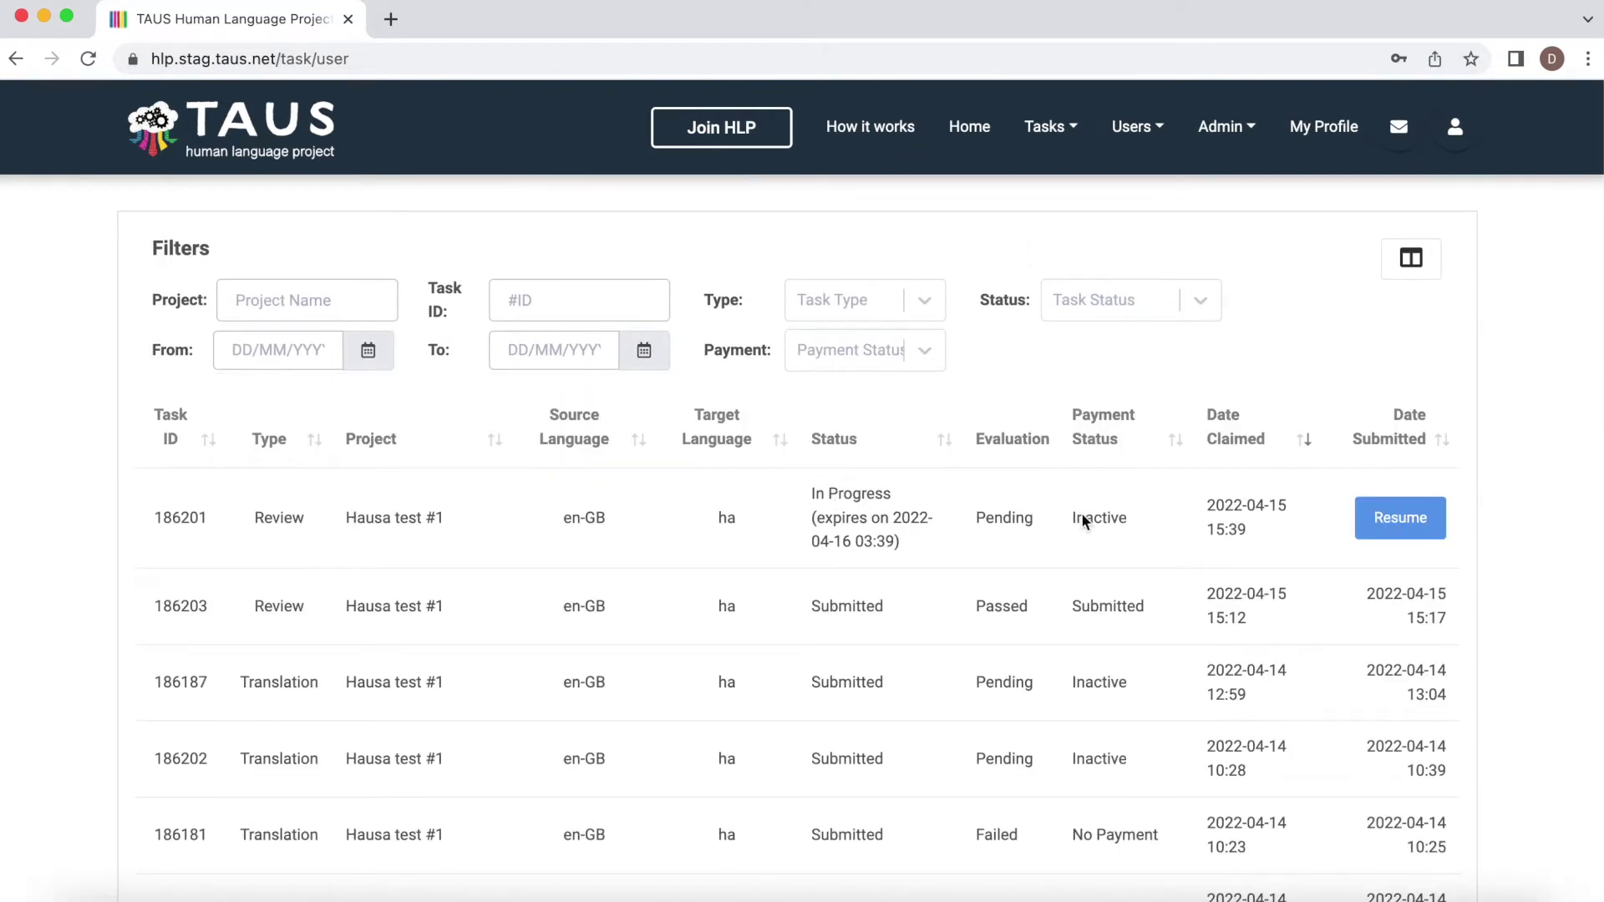
pyautogui.click(1390, 520)
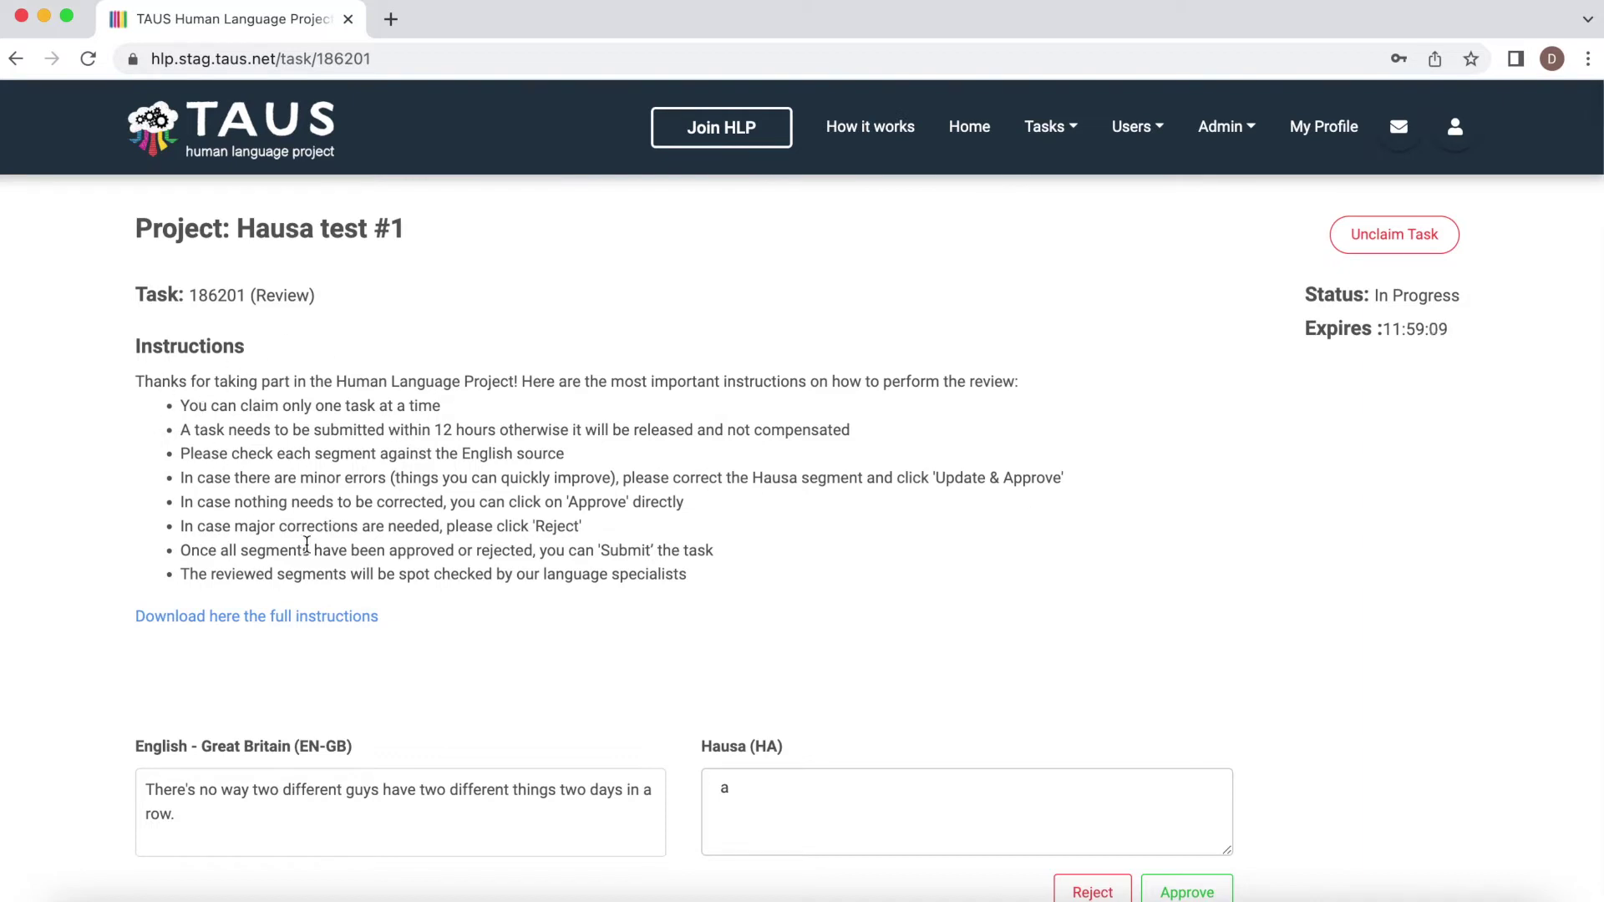
pyautogui.scroll(-1, 293, 418)
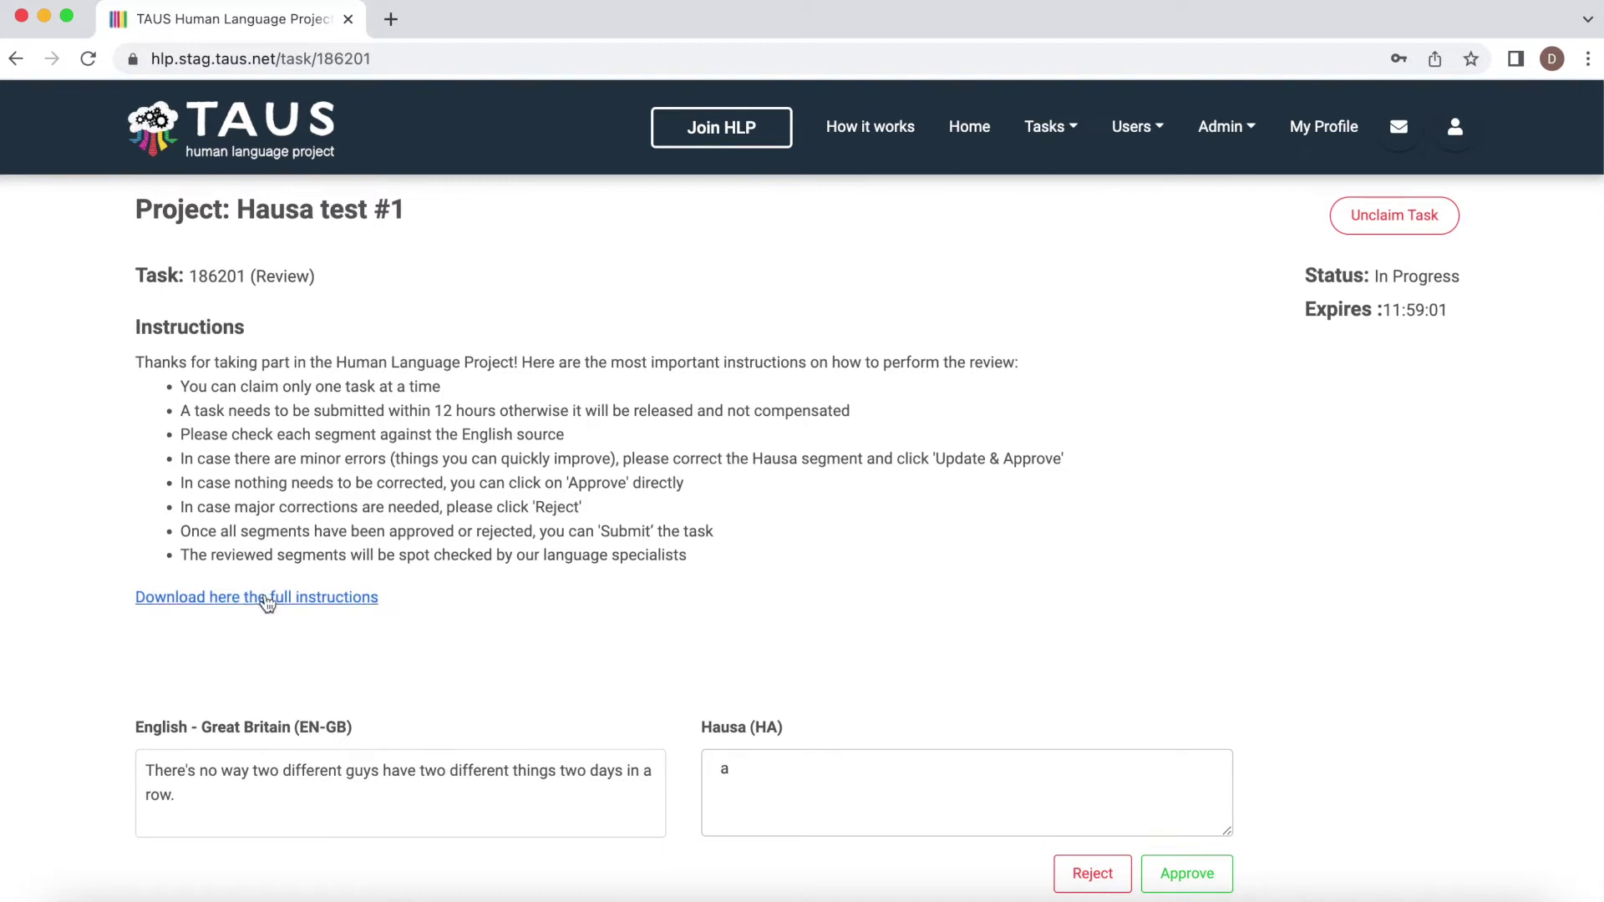
# Step: Look over the segments, then approve the 'two different guys' Hausa translation unchanged
pyautogui.scroll(-5, 550, 579)
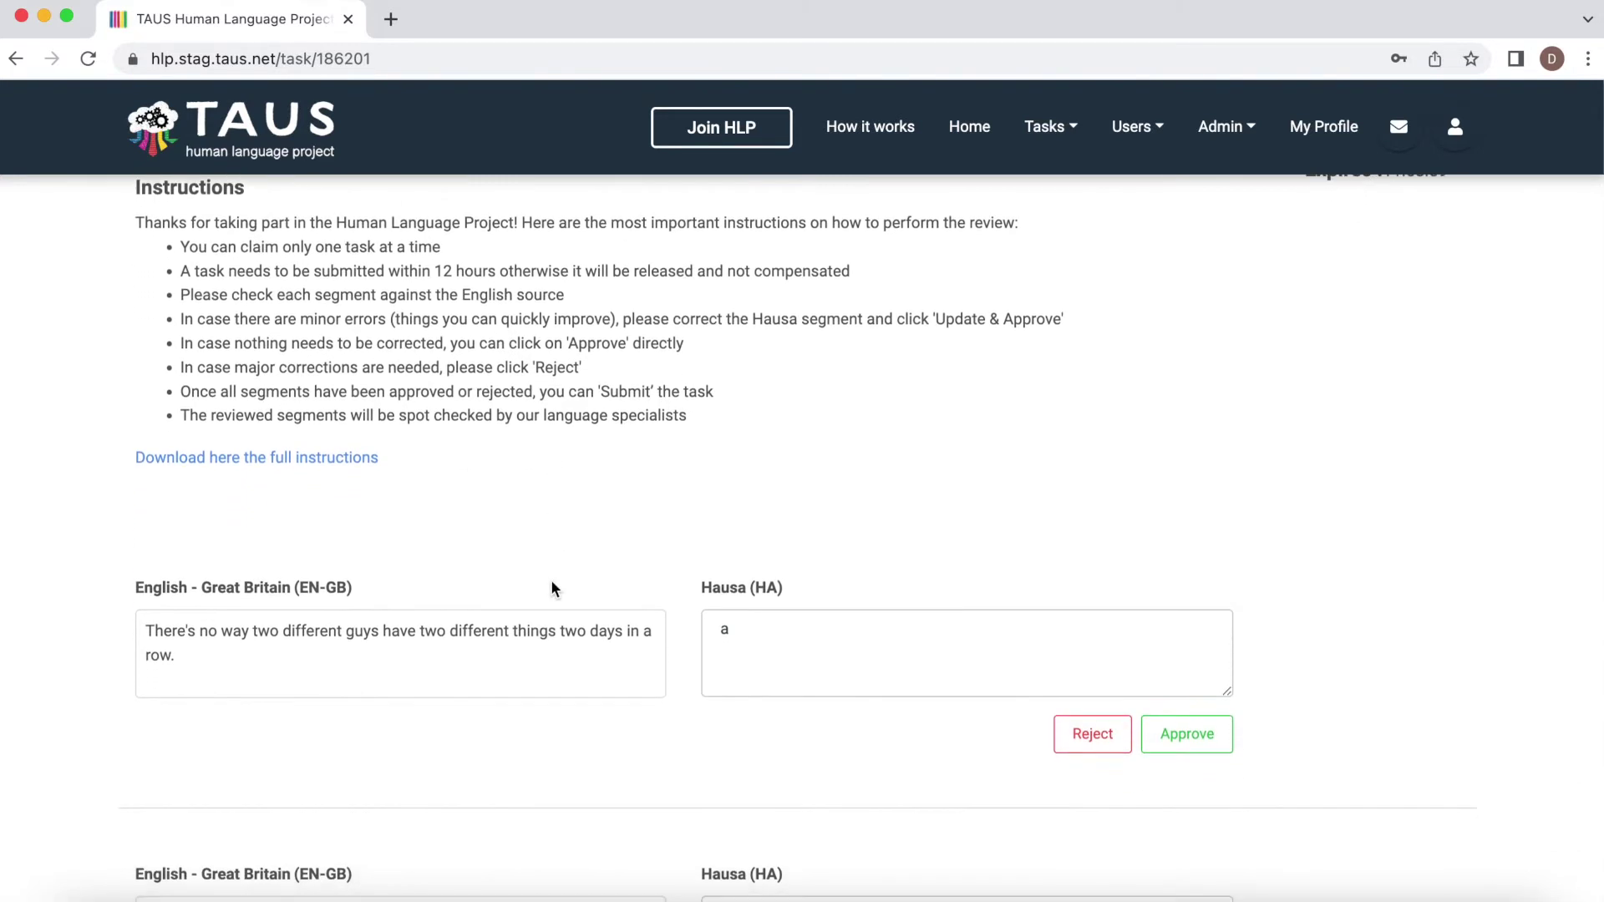
pyautogui.scroll(-6, 551, 583)
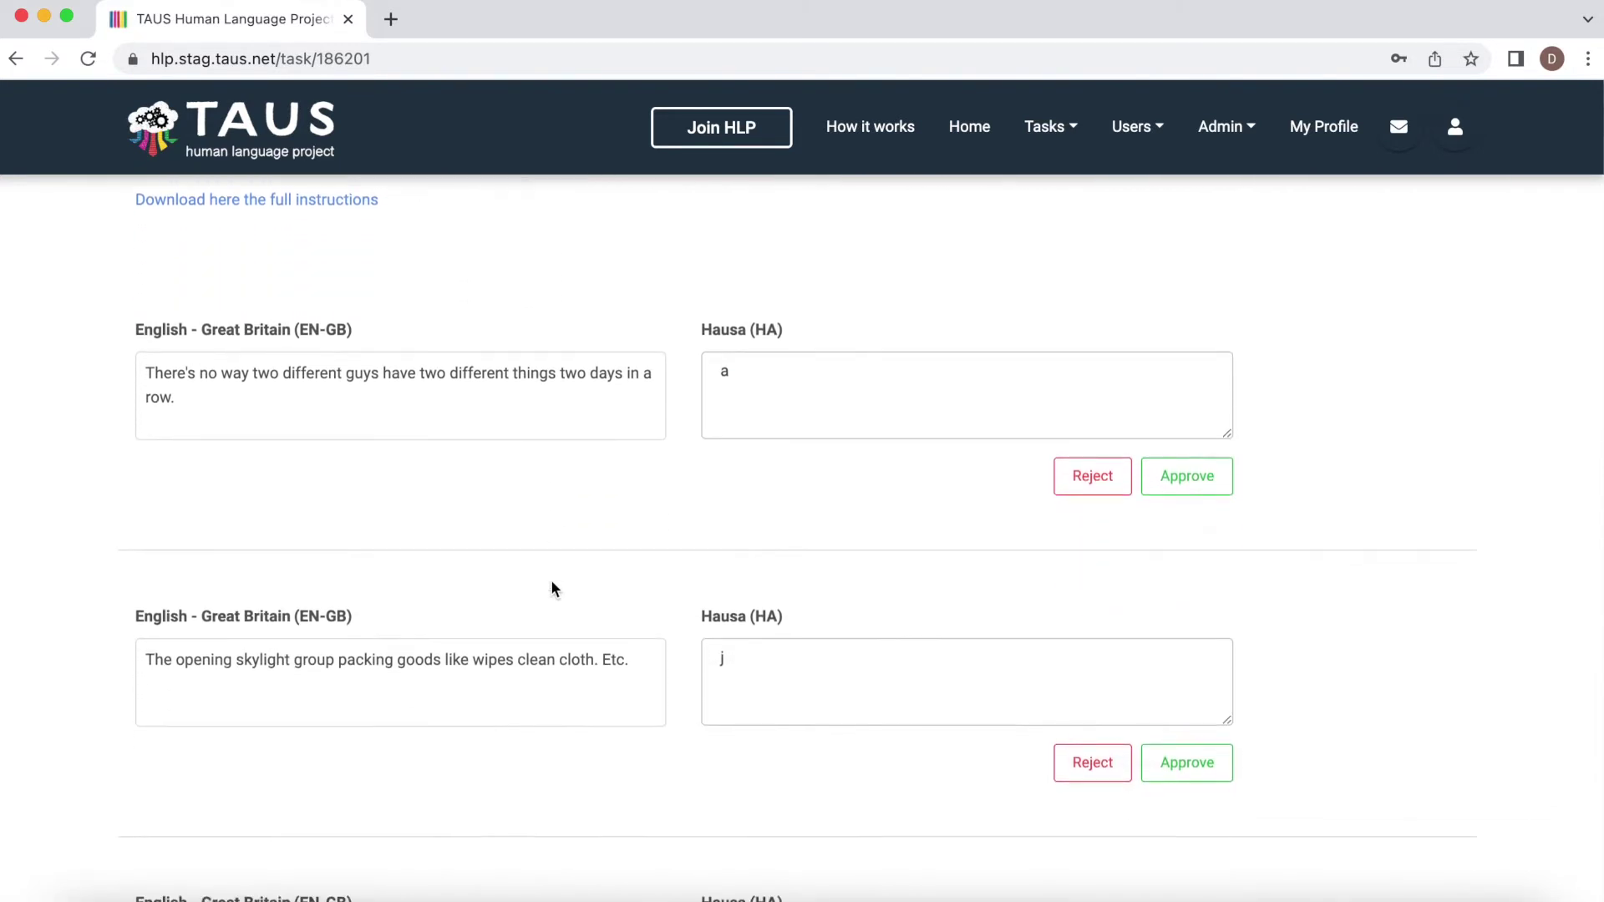
pyautogui.scroll(-1, 552, 588)
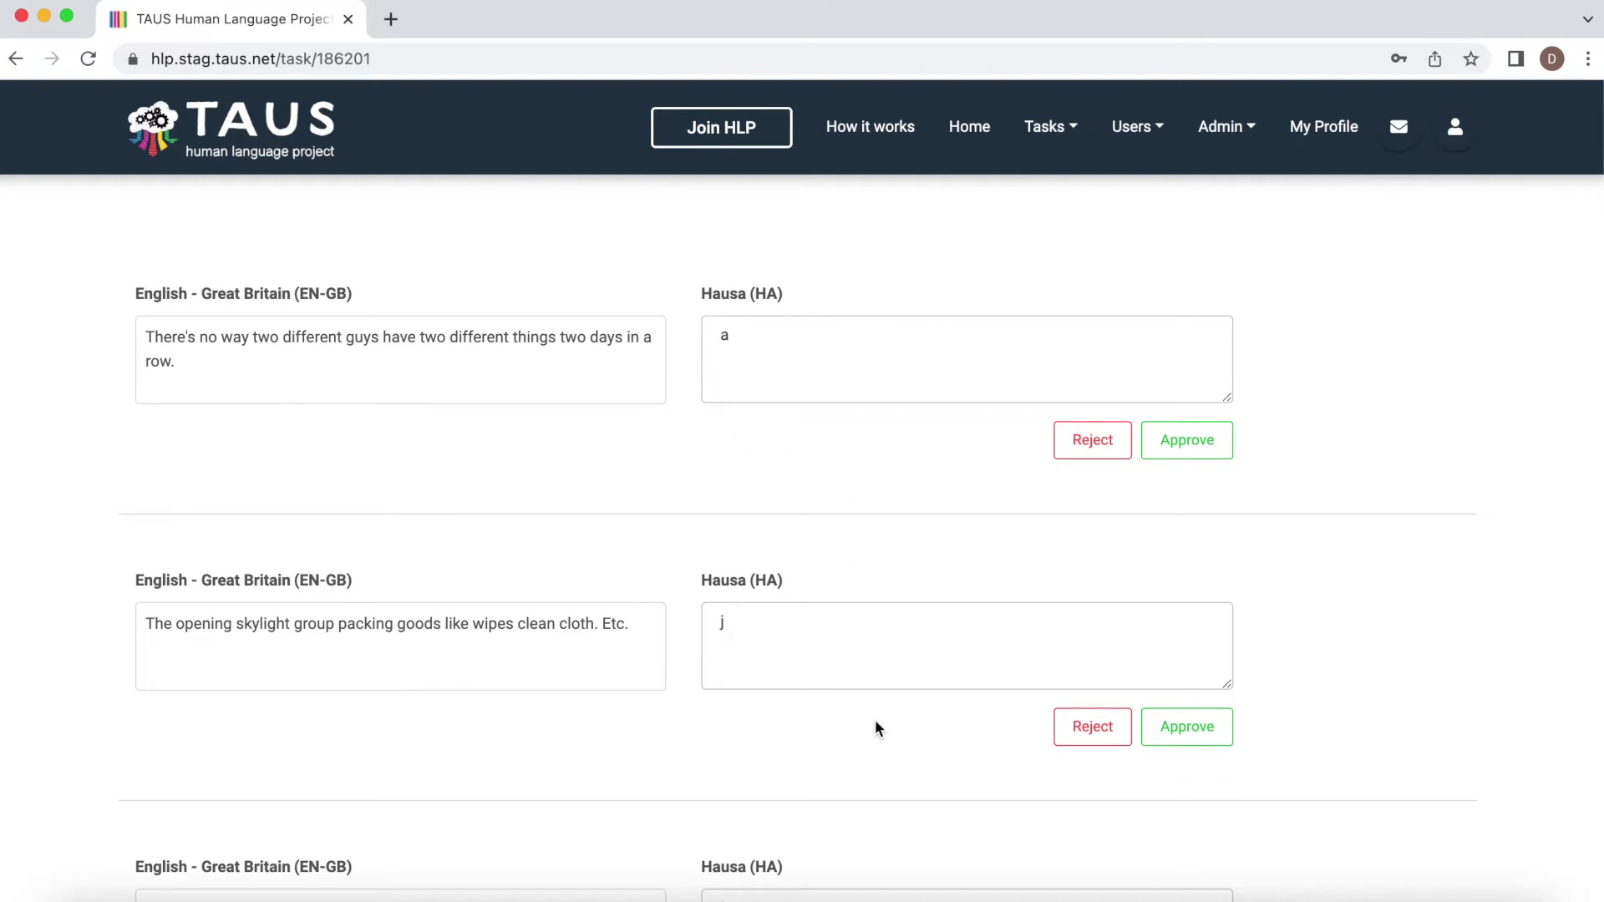
pyautogui.scroll(1, 875, 727)
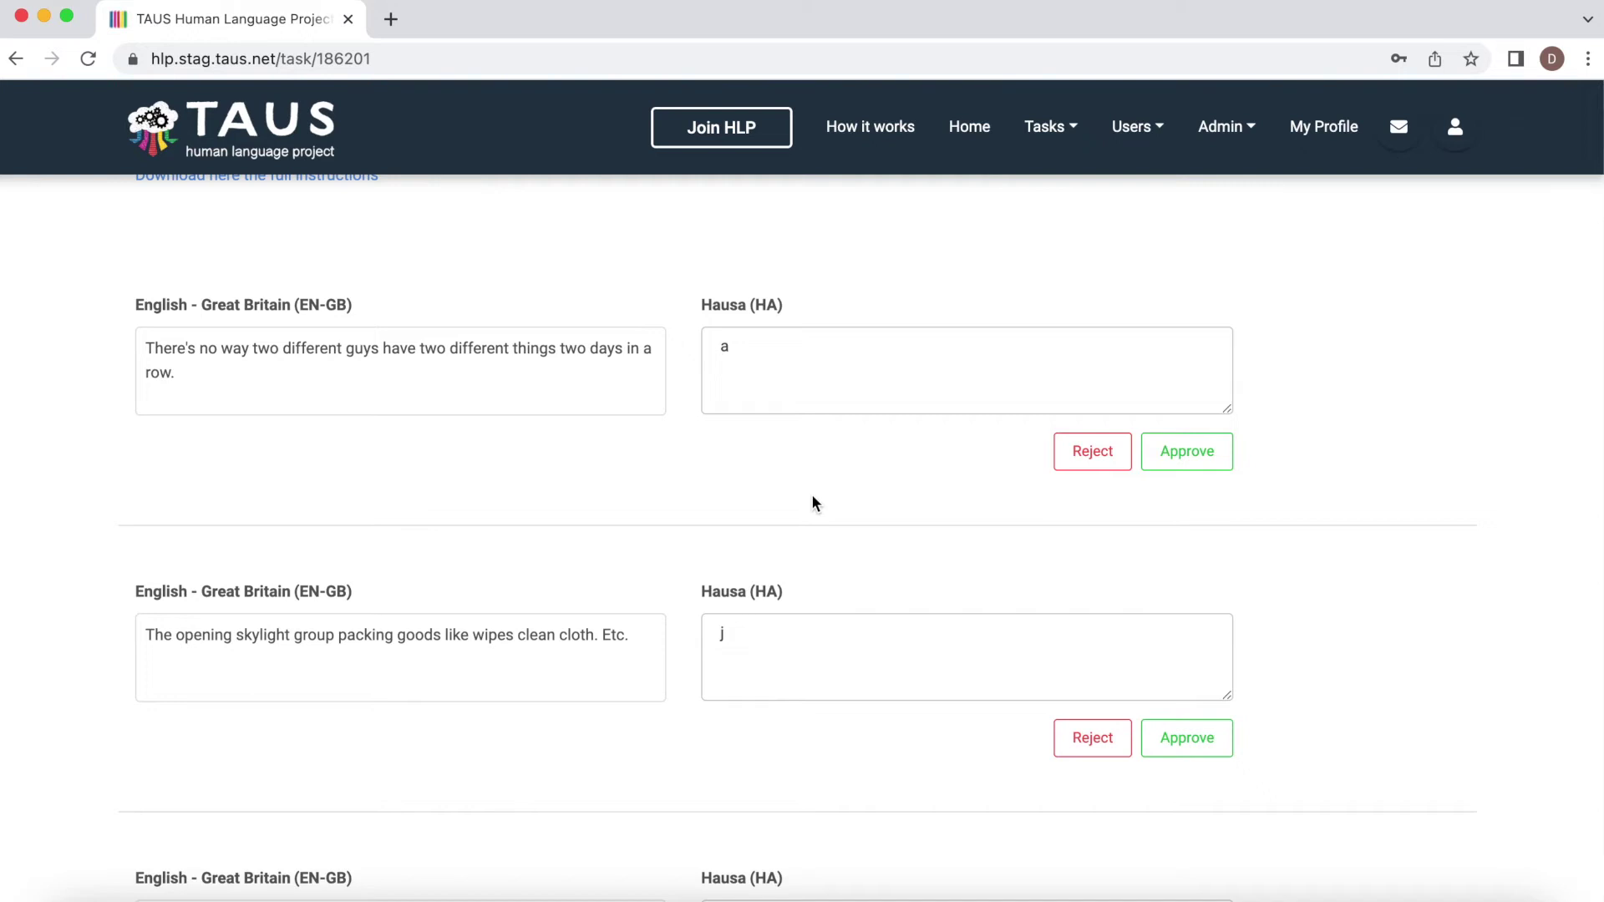
pyautogui.click(783, 374)
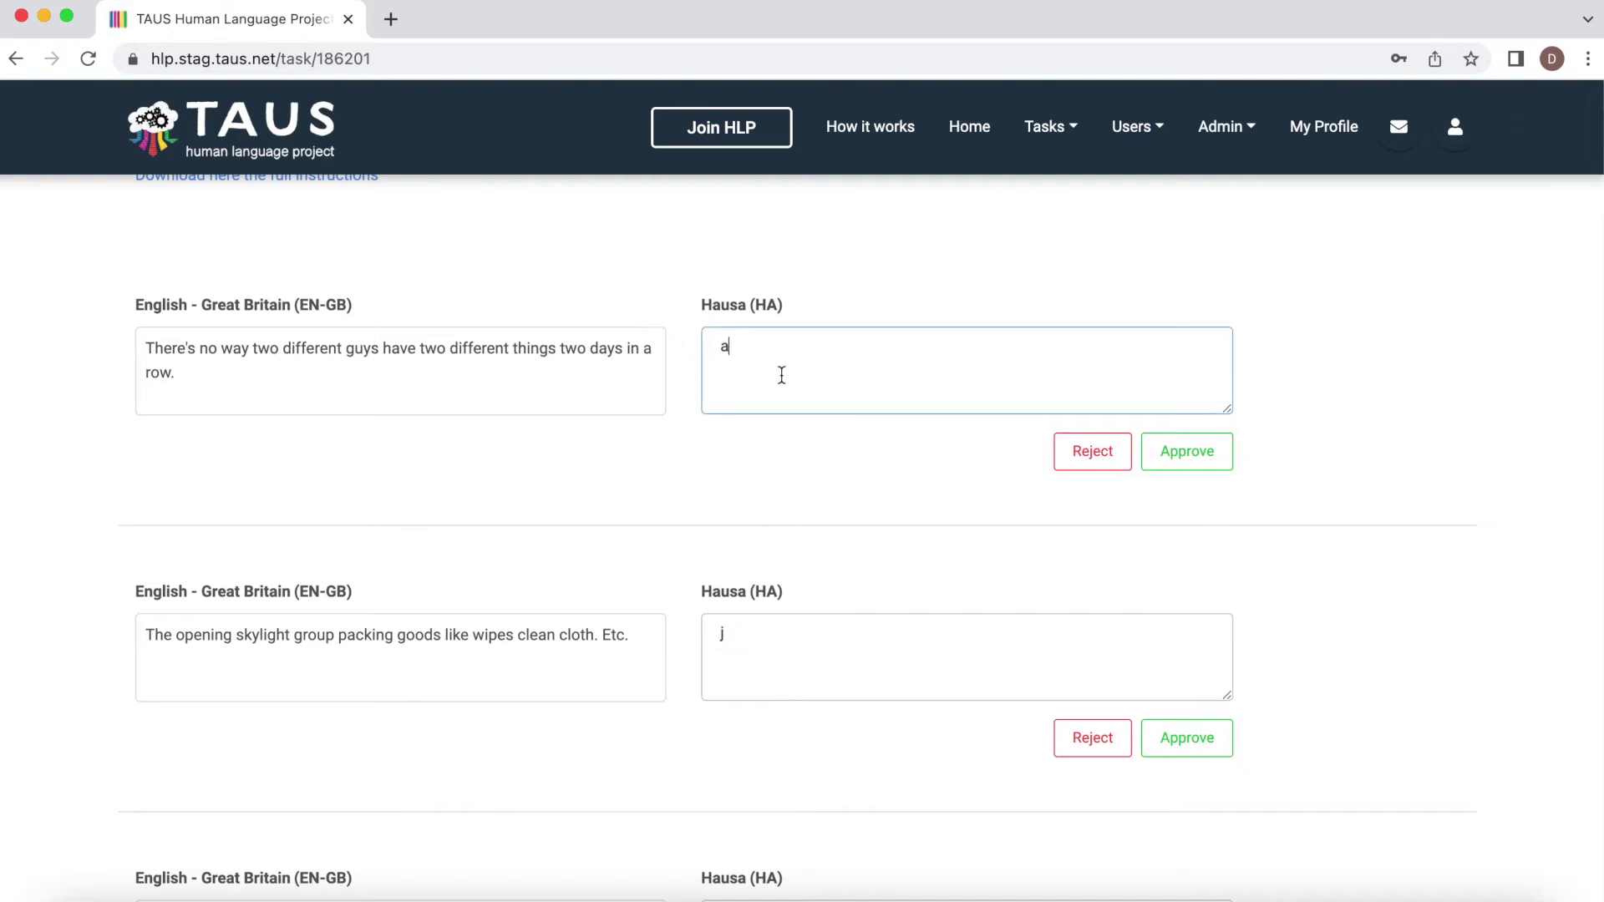
pyautogui.click(796, 471)
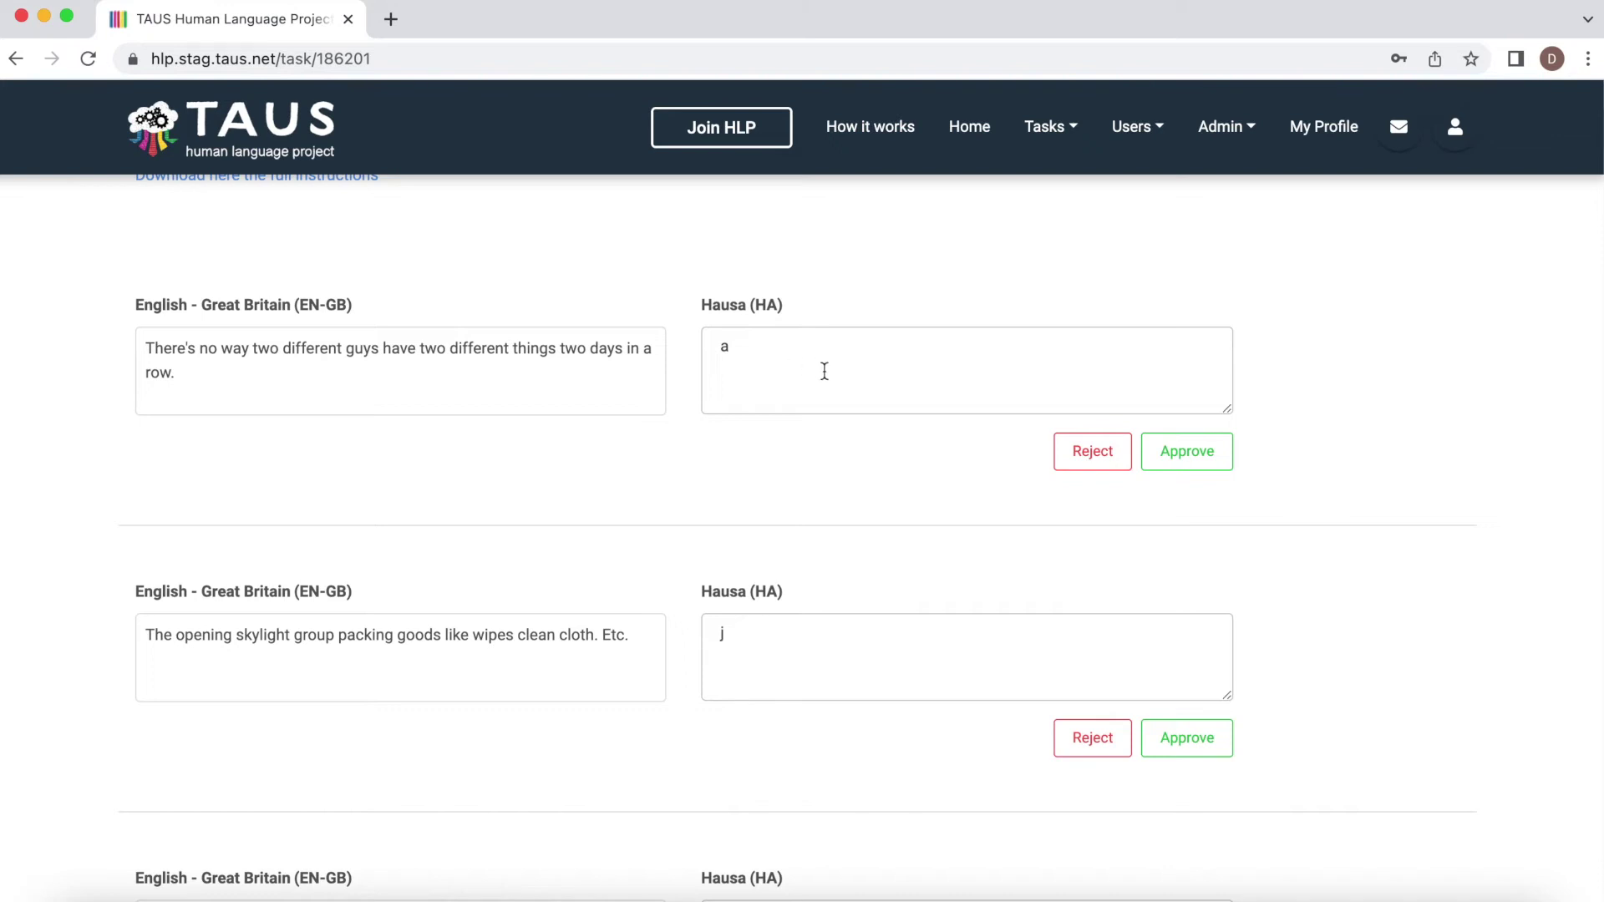
pyautogui.click(1181, 455)
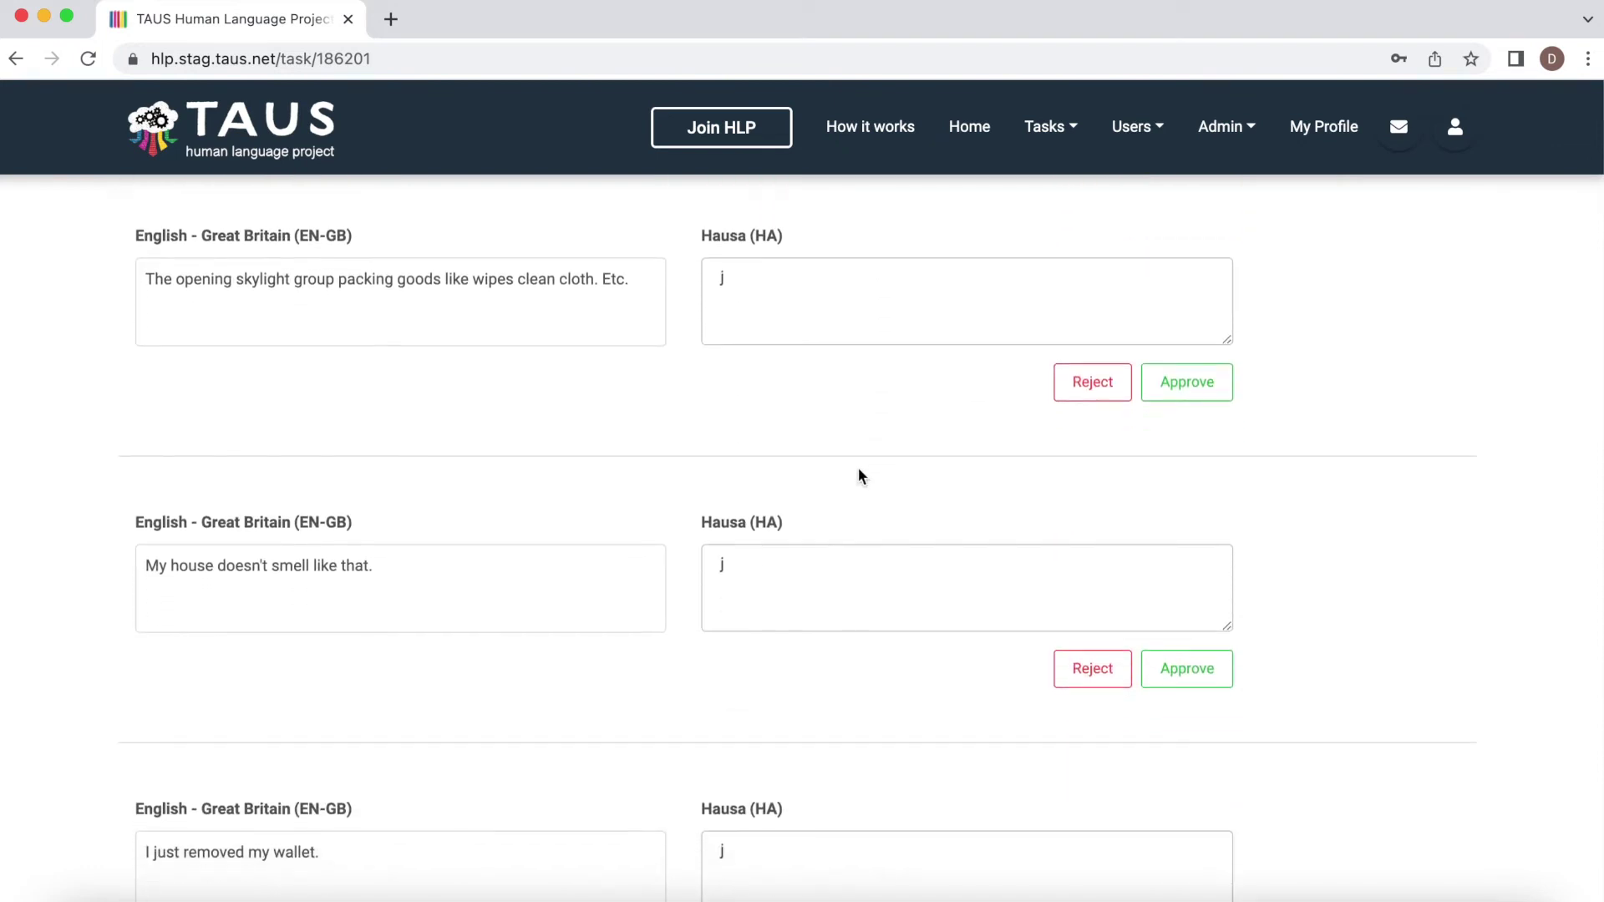
pyautogui.scroll(2, 840, 448)
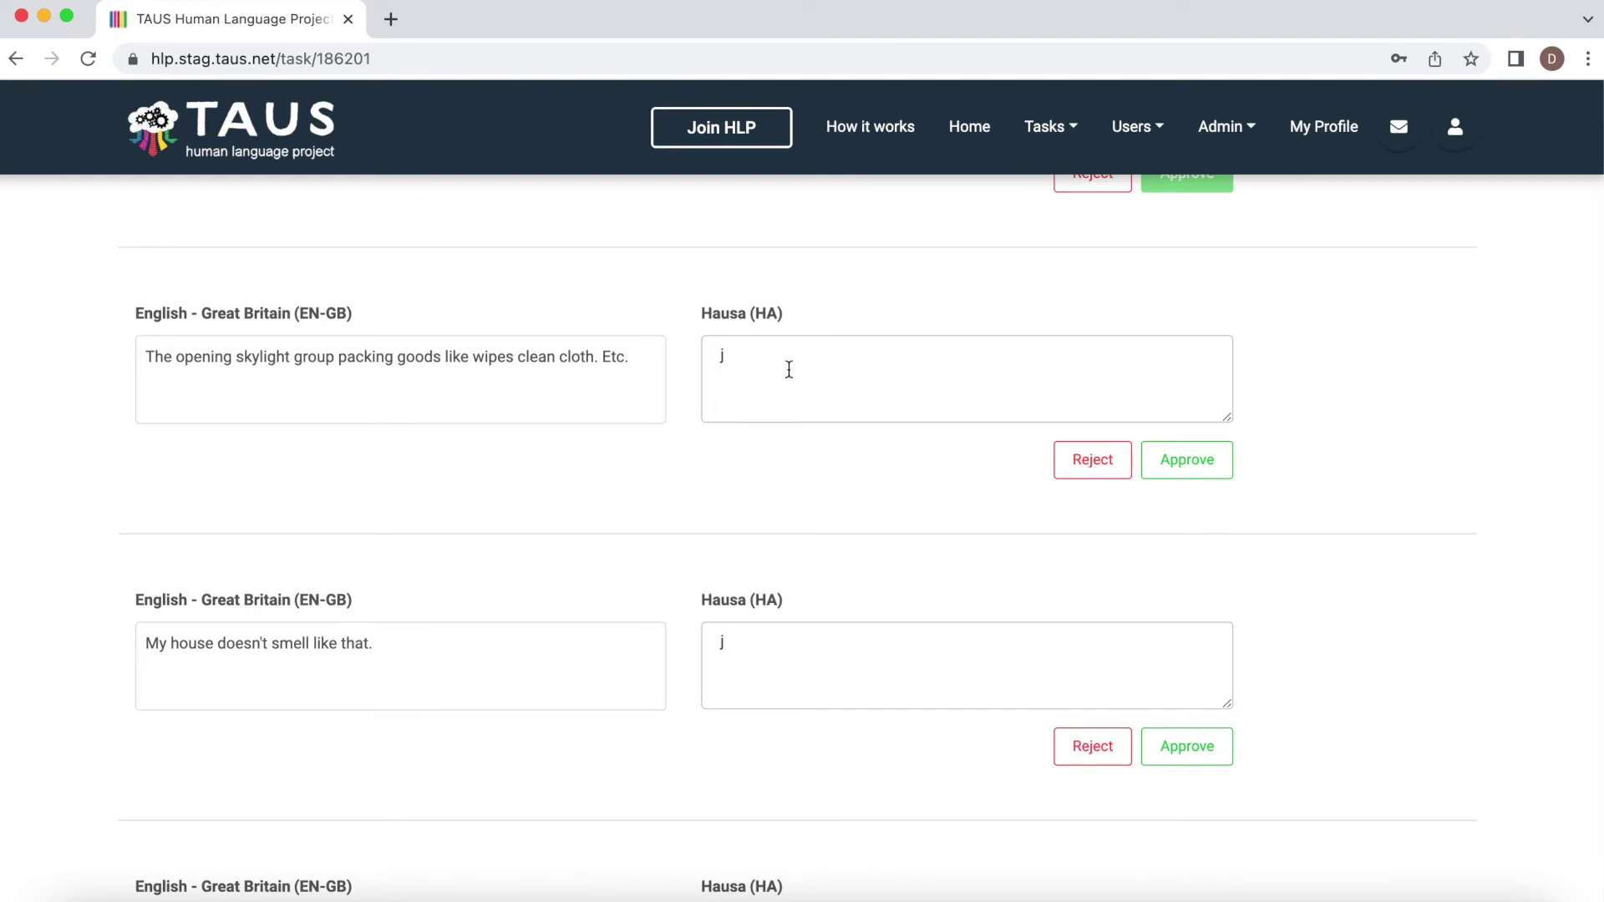
# Step: Append 'and make some edits' to the skylight sentence's Hausa translation and approve it with Update & Approve
pyautogui.click(789, 370)
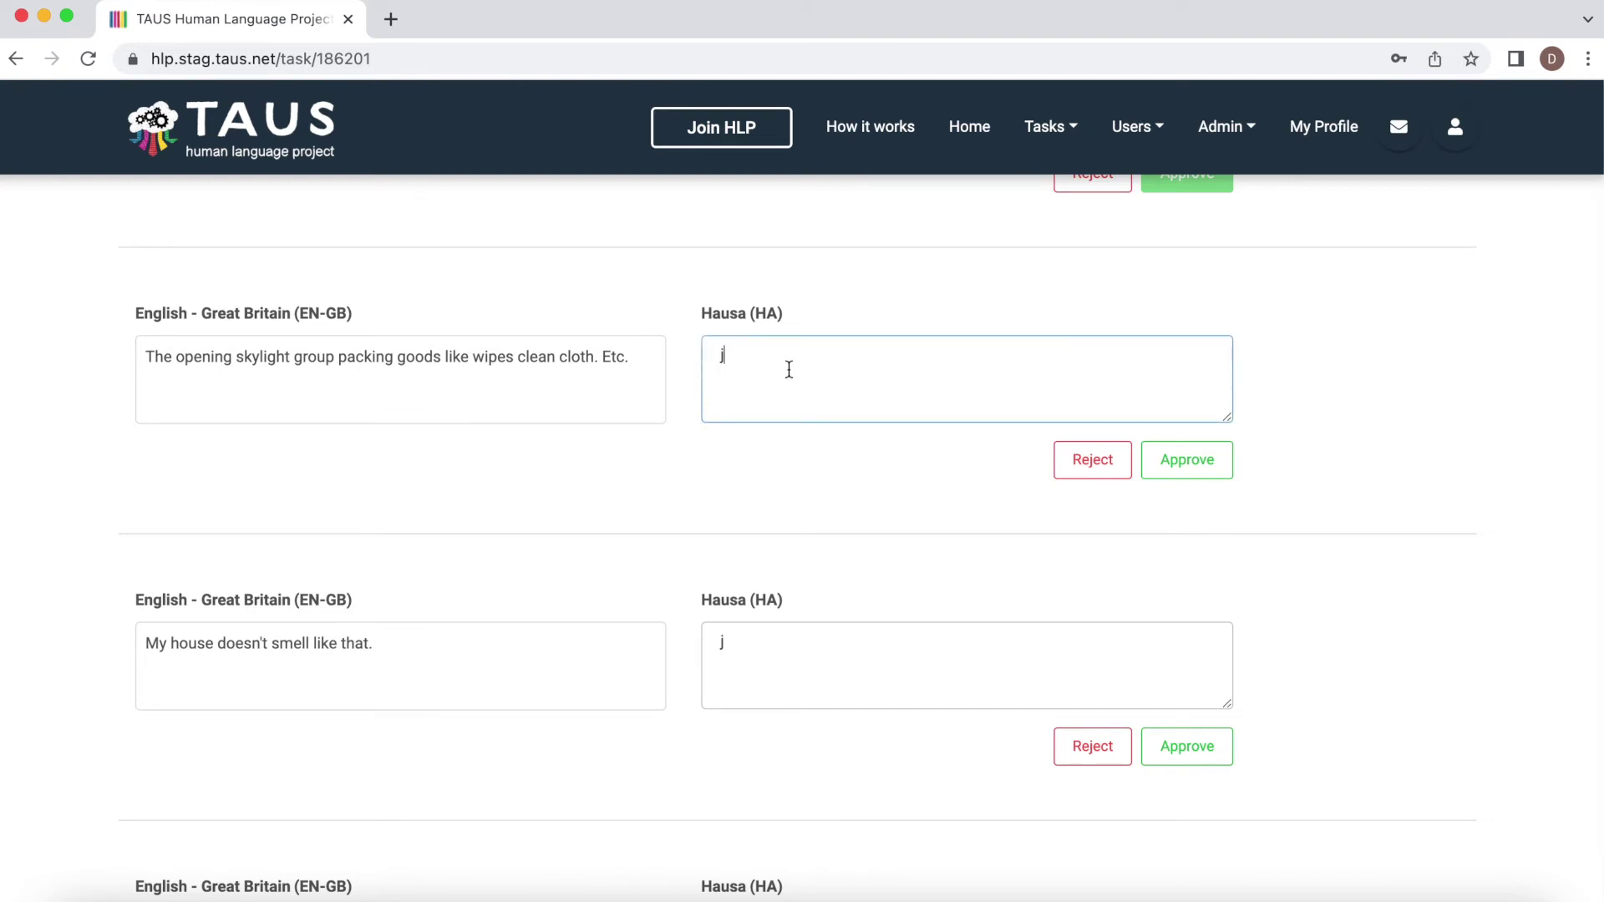
pyautogui.write('and ma')
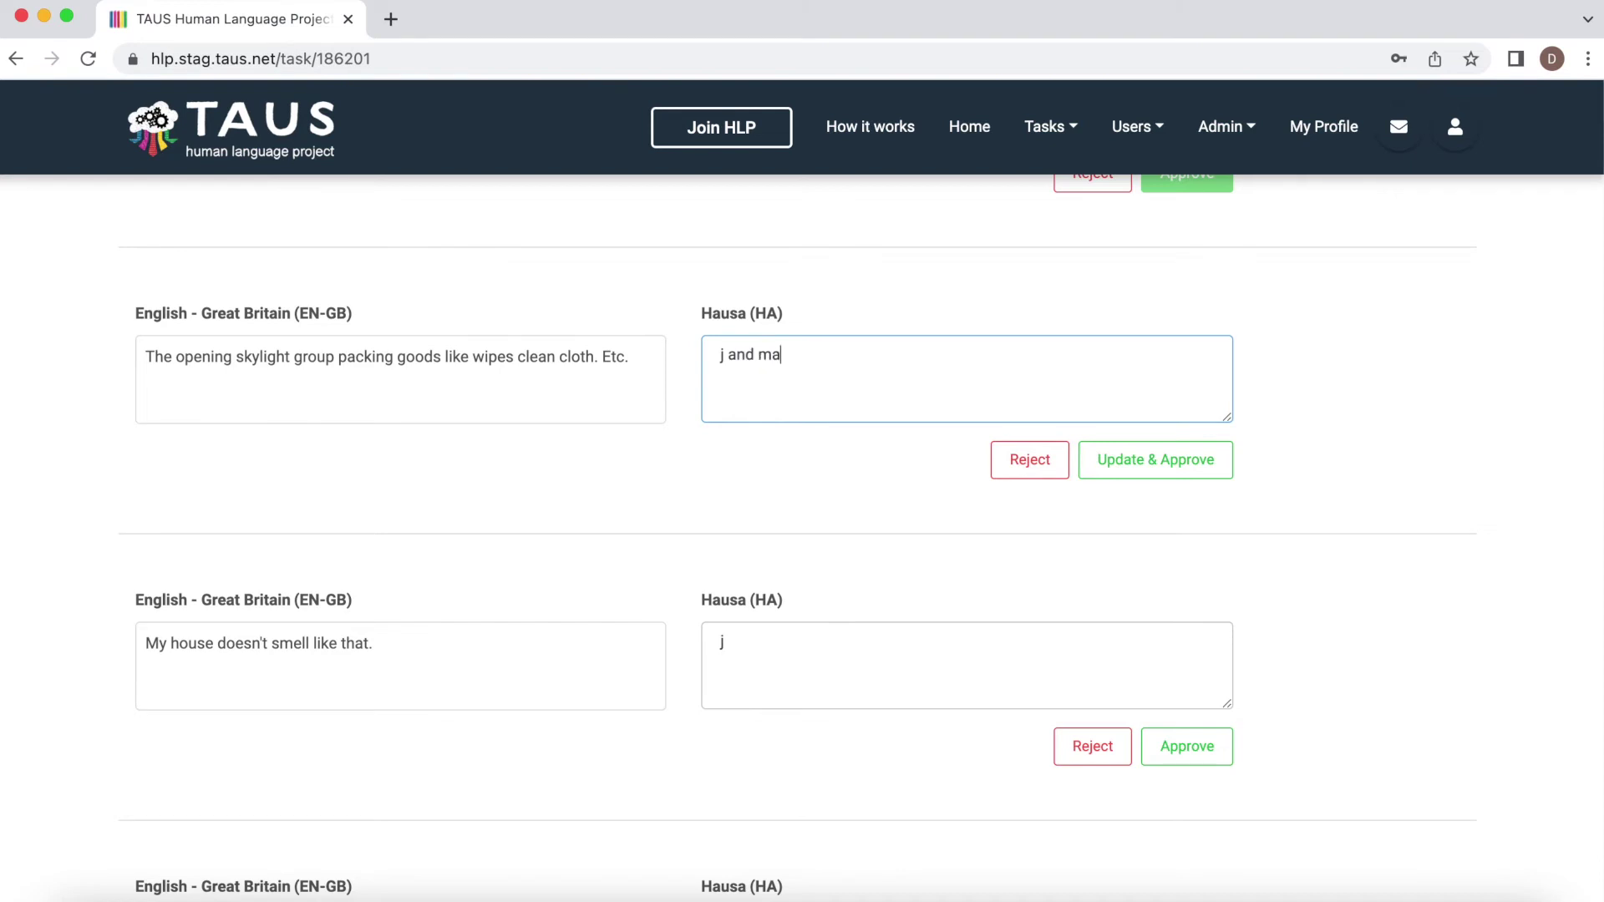
pyautogui.write('ke some edits')
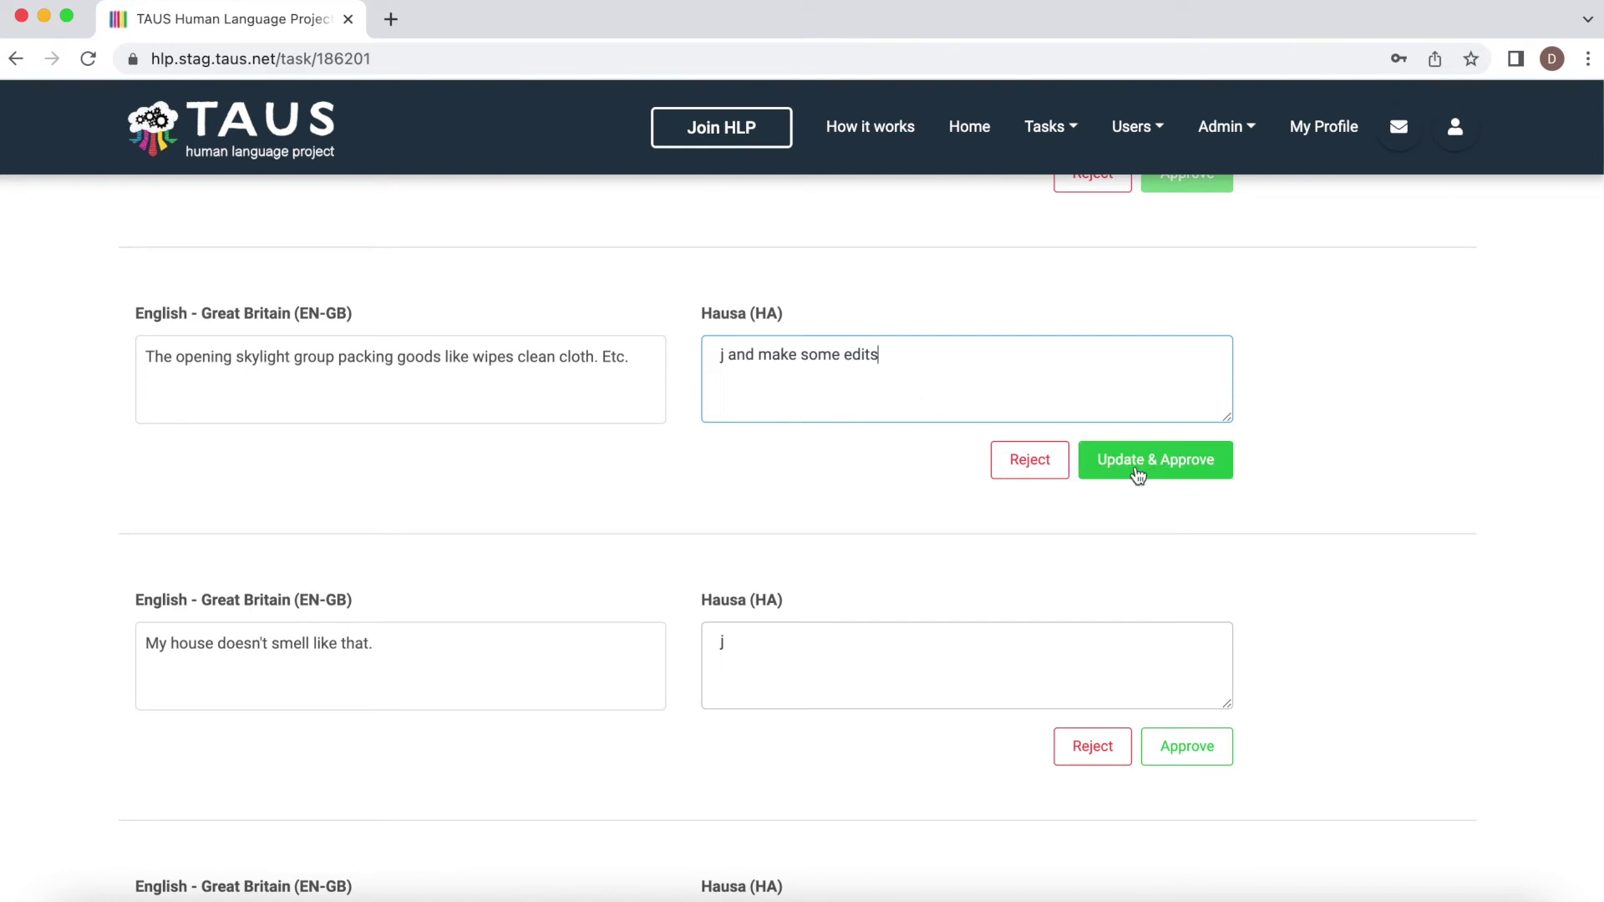
pyautogui.click(1191, 474)
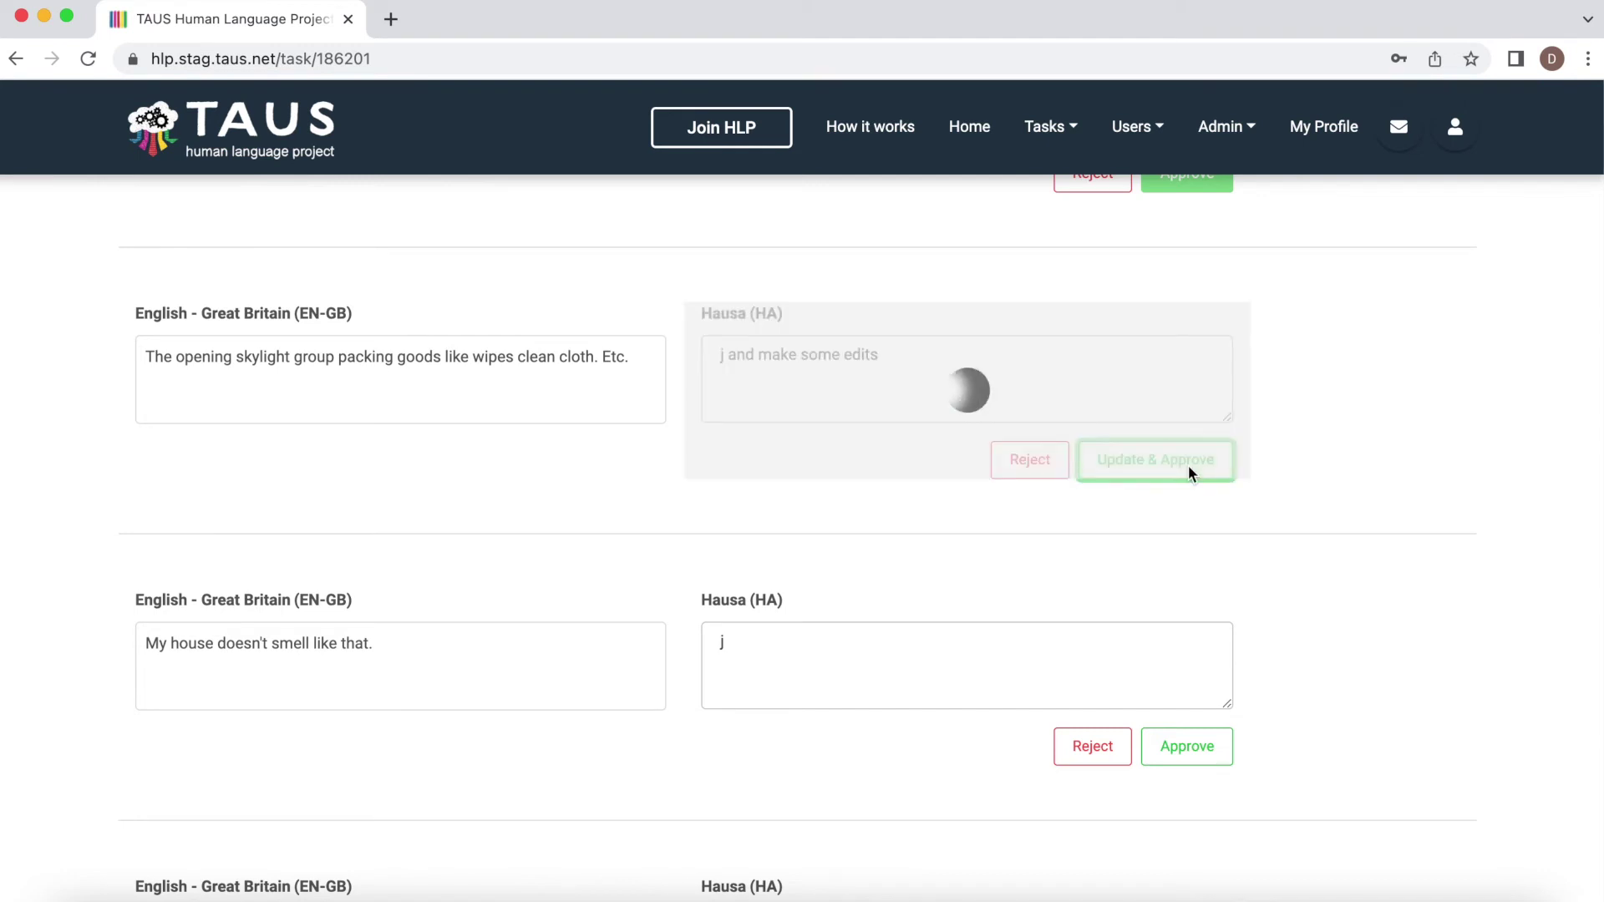
pyautogui.scroll(-1, 935, 526)
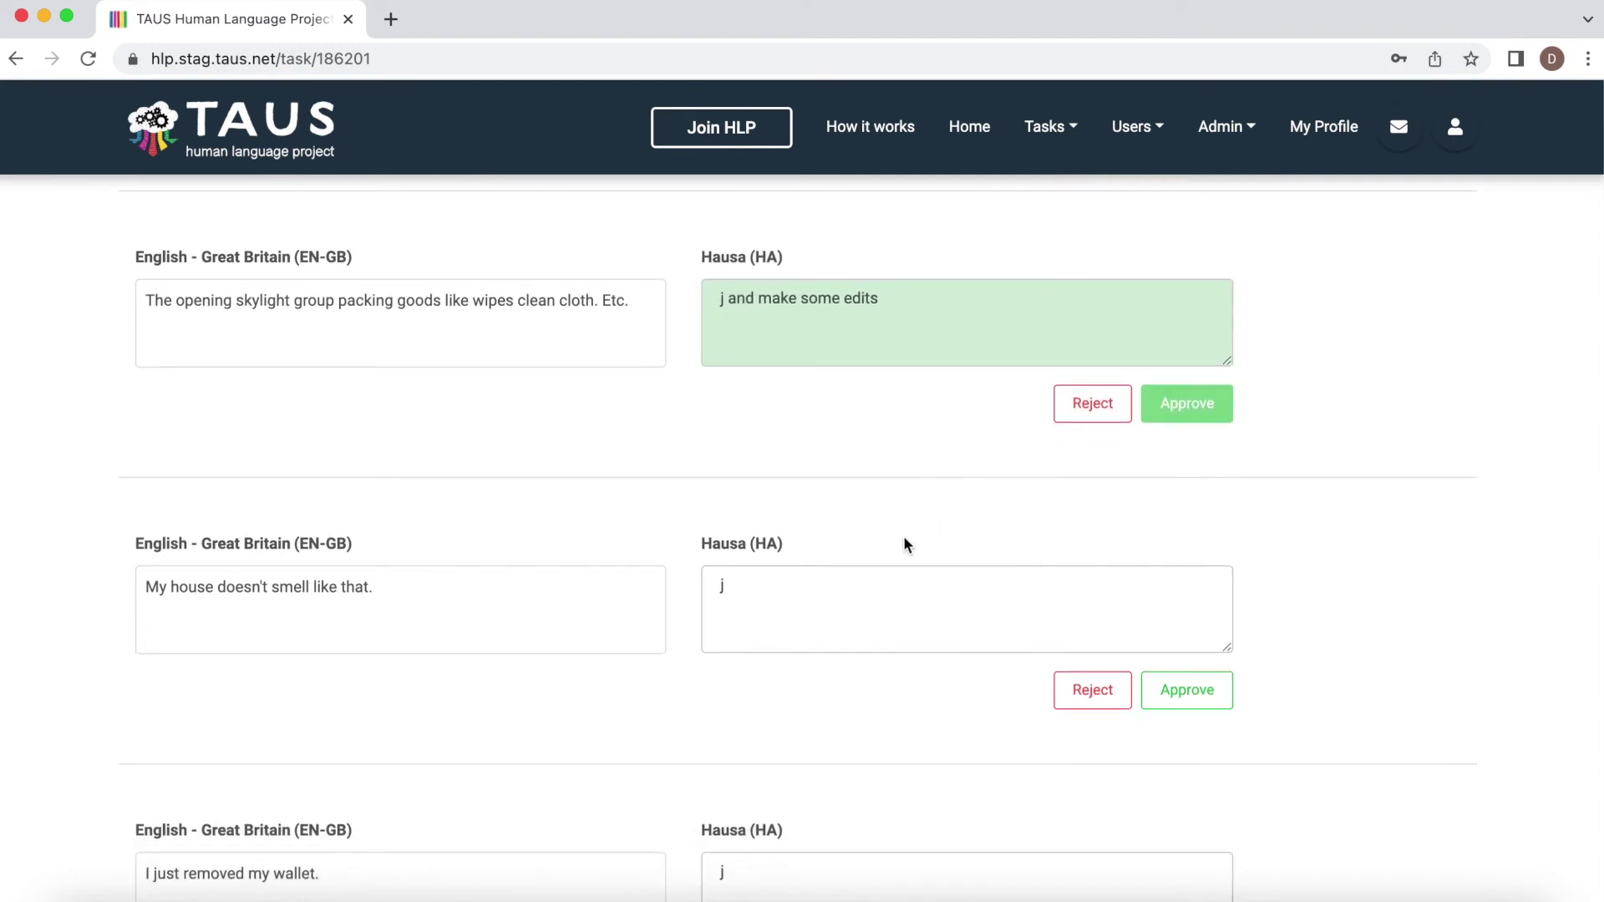
# Step: Reject the Hausa translation of 'My house doesn't smell like that.' and approve the wallet sentence's translation
pyautogui.click(802, 609)
pyautogui.scroll(-1, 802, 610)
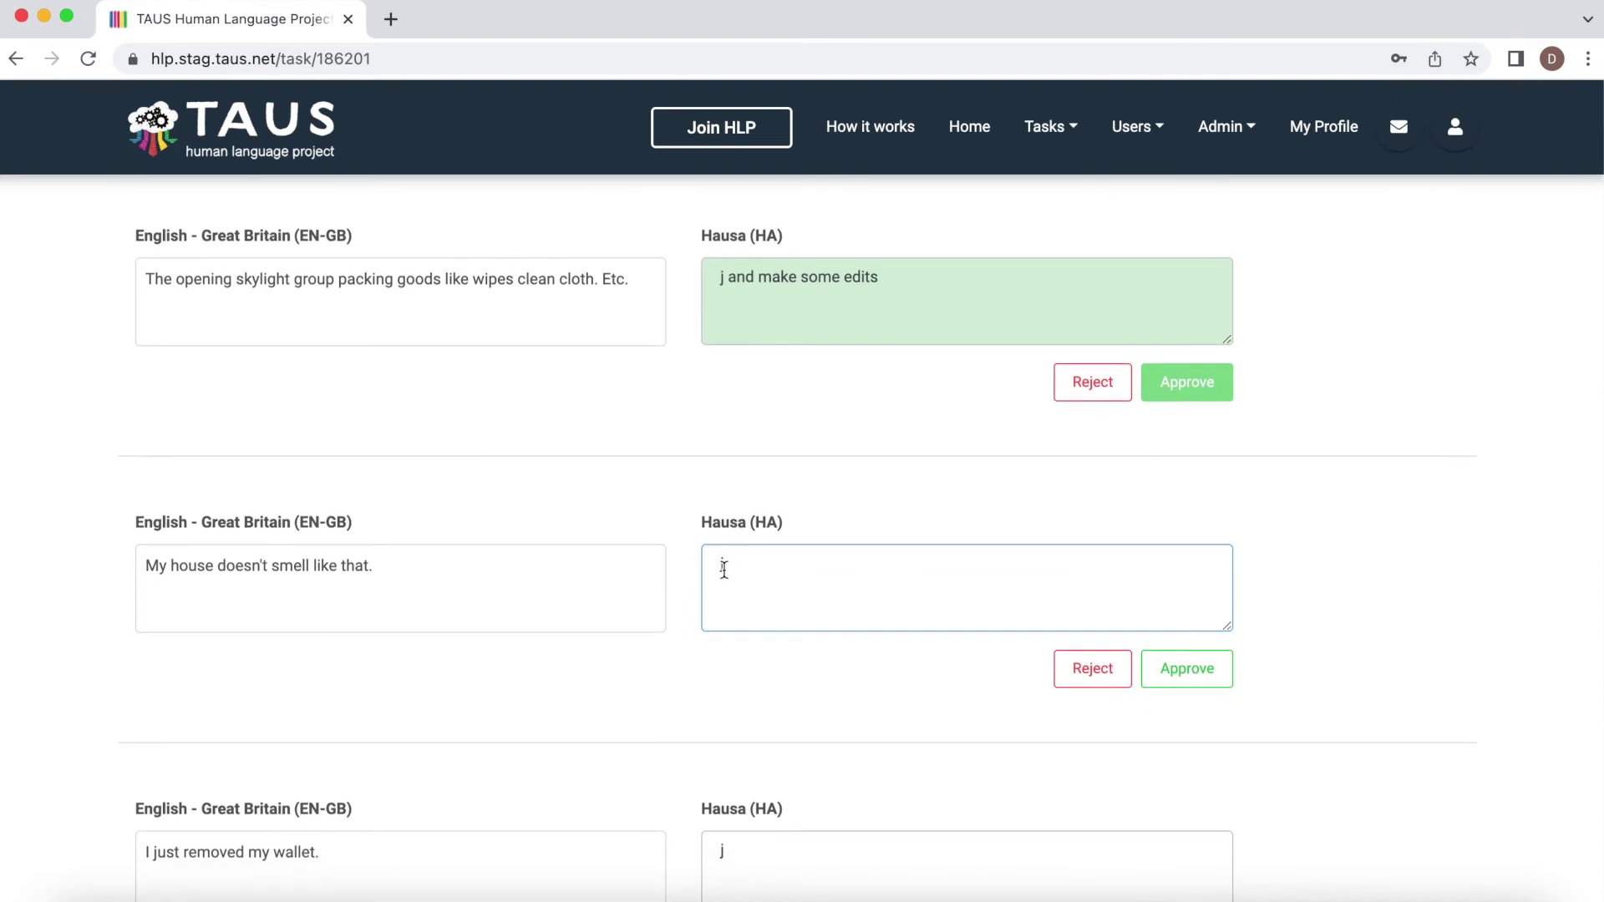
pyautogui.click(1093, 668)
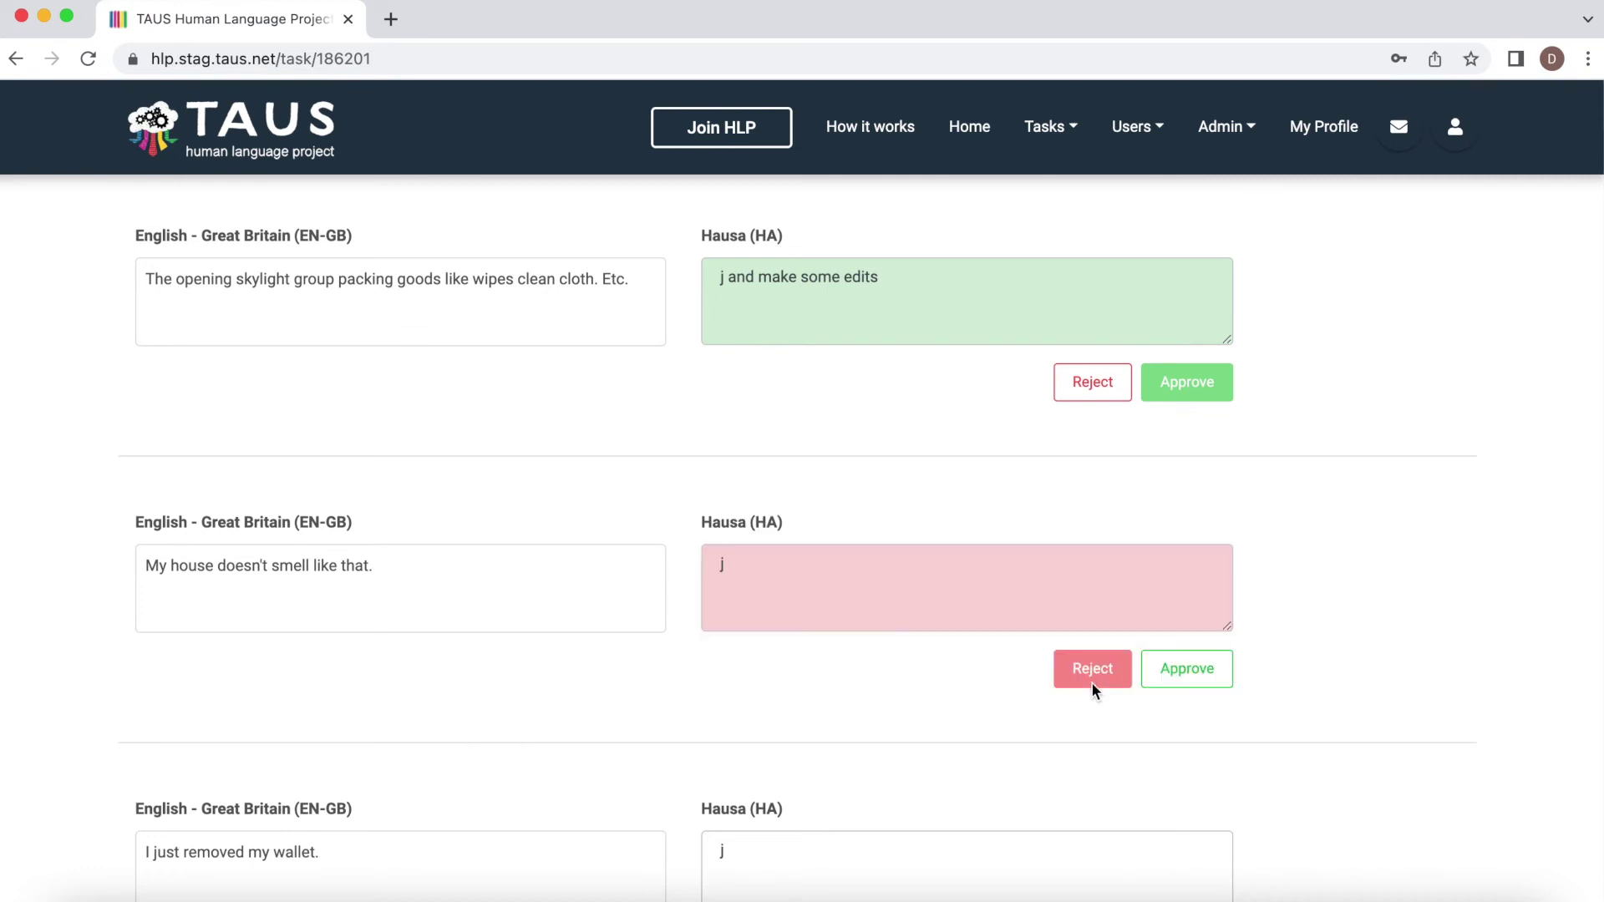
pyautogui.scroll(-5, 1092, 688)
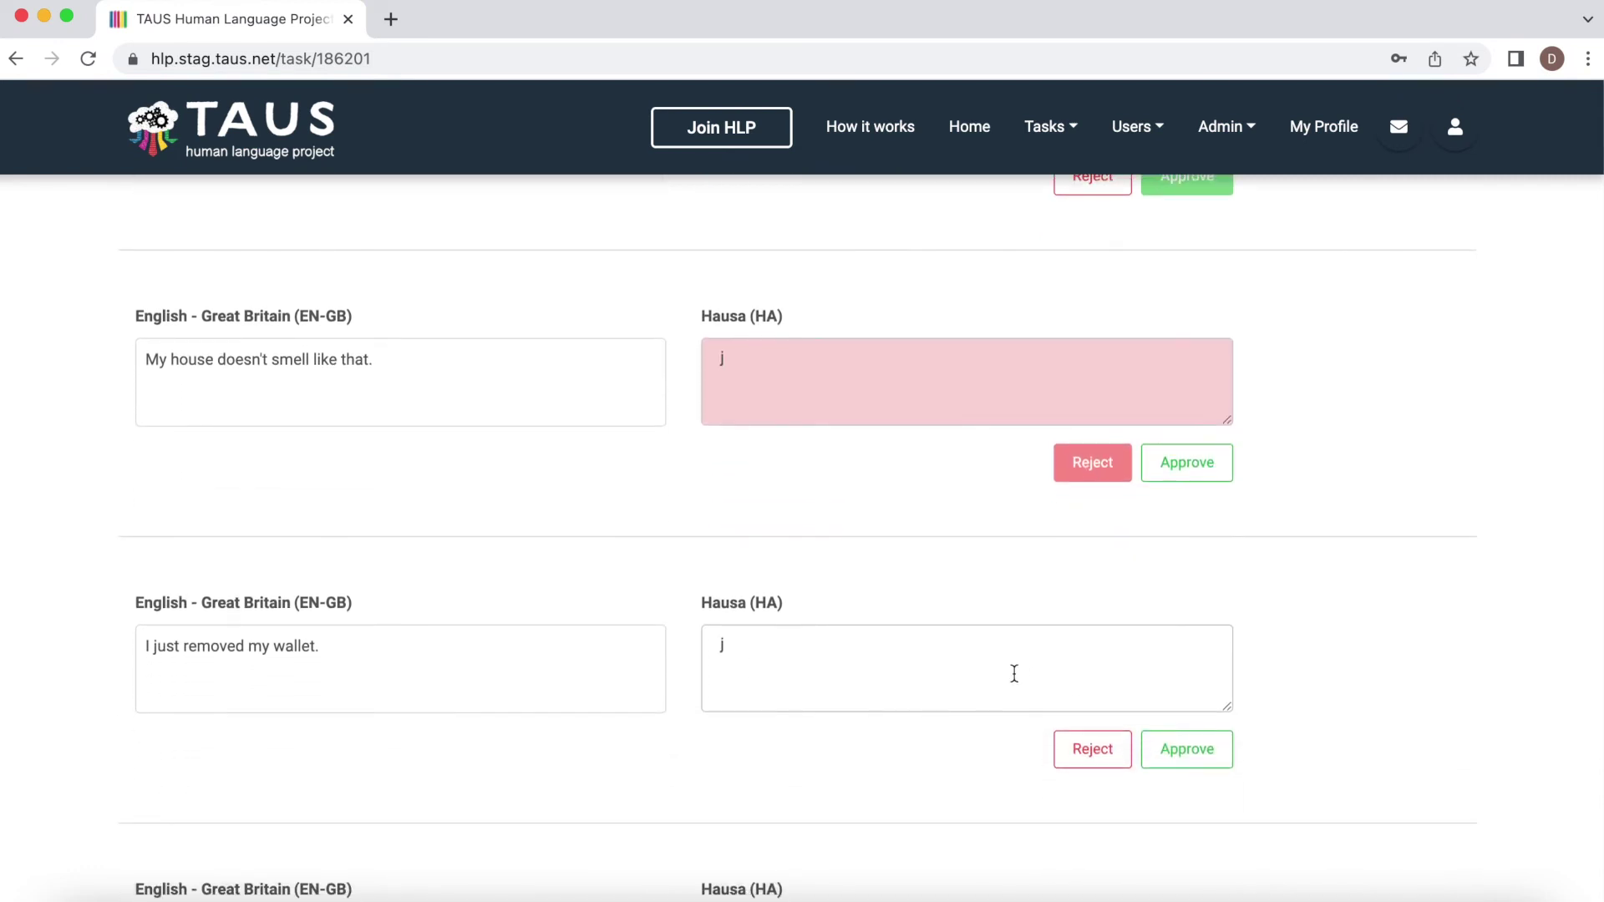
pyautogui.click(1015, 675)
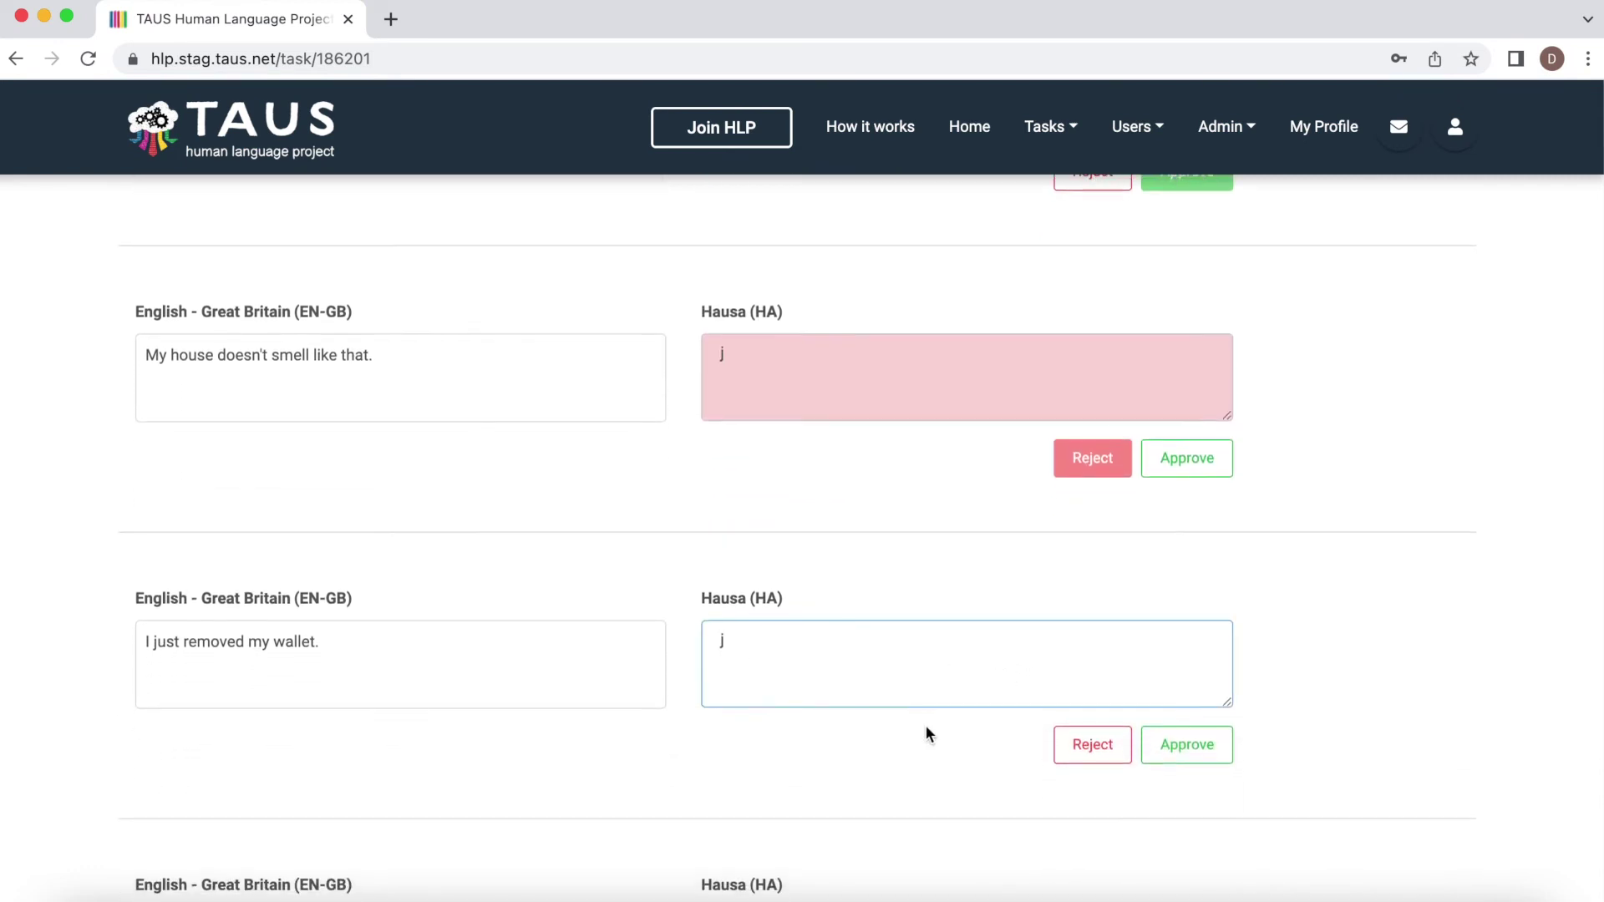
pyautogui.scroll(-3, 925, 724)
pyautogui.click(1153, 574)
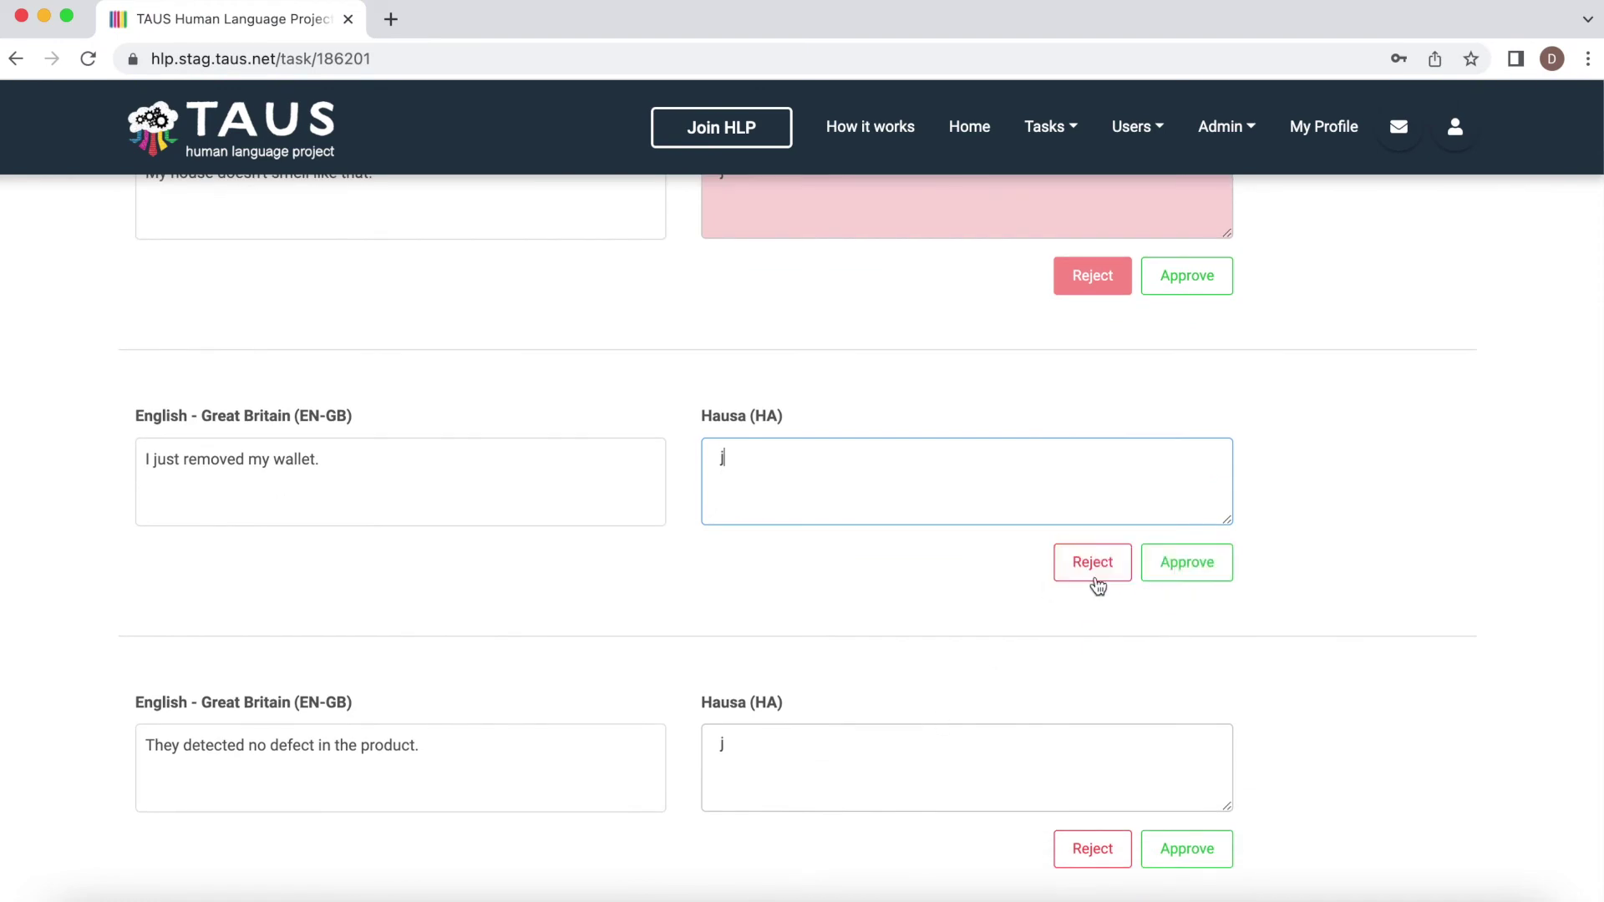
# Step: Decide the next seven segments: reject, approve, approve, reject, approve, reject, approve
pyautogui.scroll(-3, 1095, 584)
pyautogui.click(1109, 700)
pyautogui.click(1216, 803)
pyautogui.click(1182, 811)
pyautogui.click(1117, 779)
pyautogui.click(1187, 756)
pyautogui.click(1094, 681)
pyautogui.click(1186, 566)
# Step: Approve or reject the following seven segments further down the list
pyautogui.click(1186, 744)
pyautogui.click(1093, 777)
pyautogui.click(1175, 809)
pyautogui.click(1170, 815)
pyautogui.click(1182, 861)
pyautogui.click(1094, 644)
pyautogui.click(1095, 641)
# Step: Finish the list: reject two, approve three, reject one, then approve the final segment
pyautogui.click(1091, 668)
pyautogui.click(1090, 694)
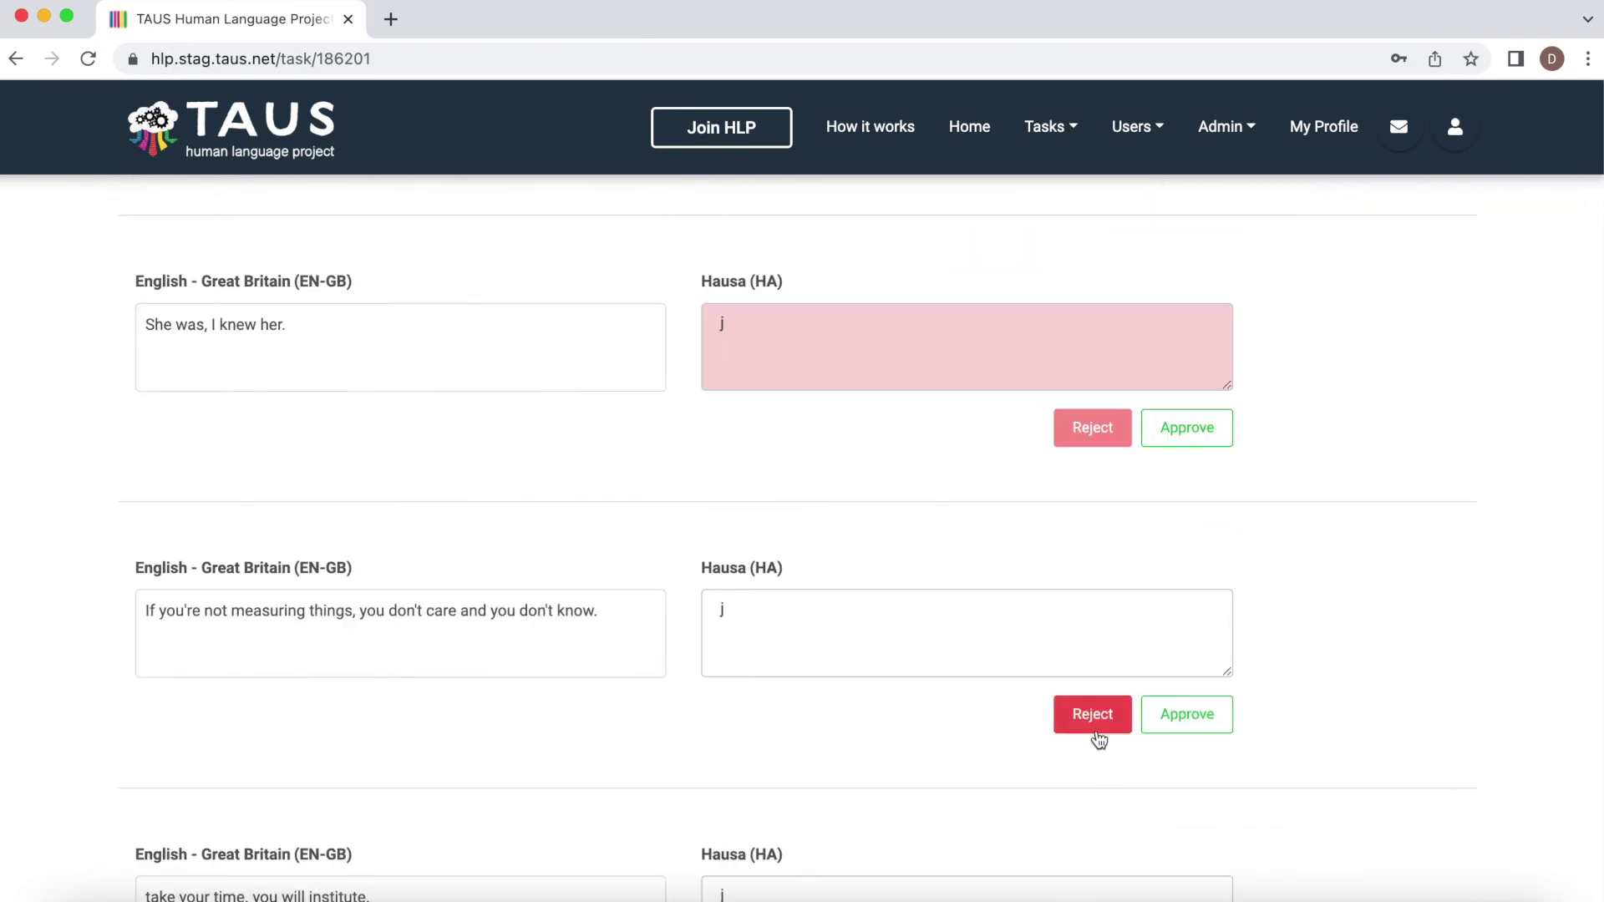
pyautogui.click(1095, 723)
pyautogui.click(1183, 727)
pyautogui.click(1179, 735)
pyautogui.click(1107, 719)
pyautogui.click(1186, 687)
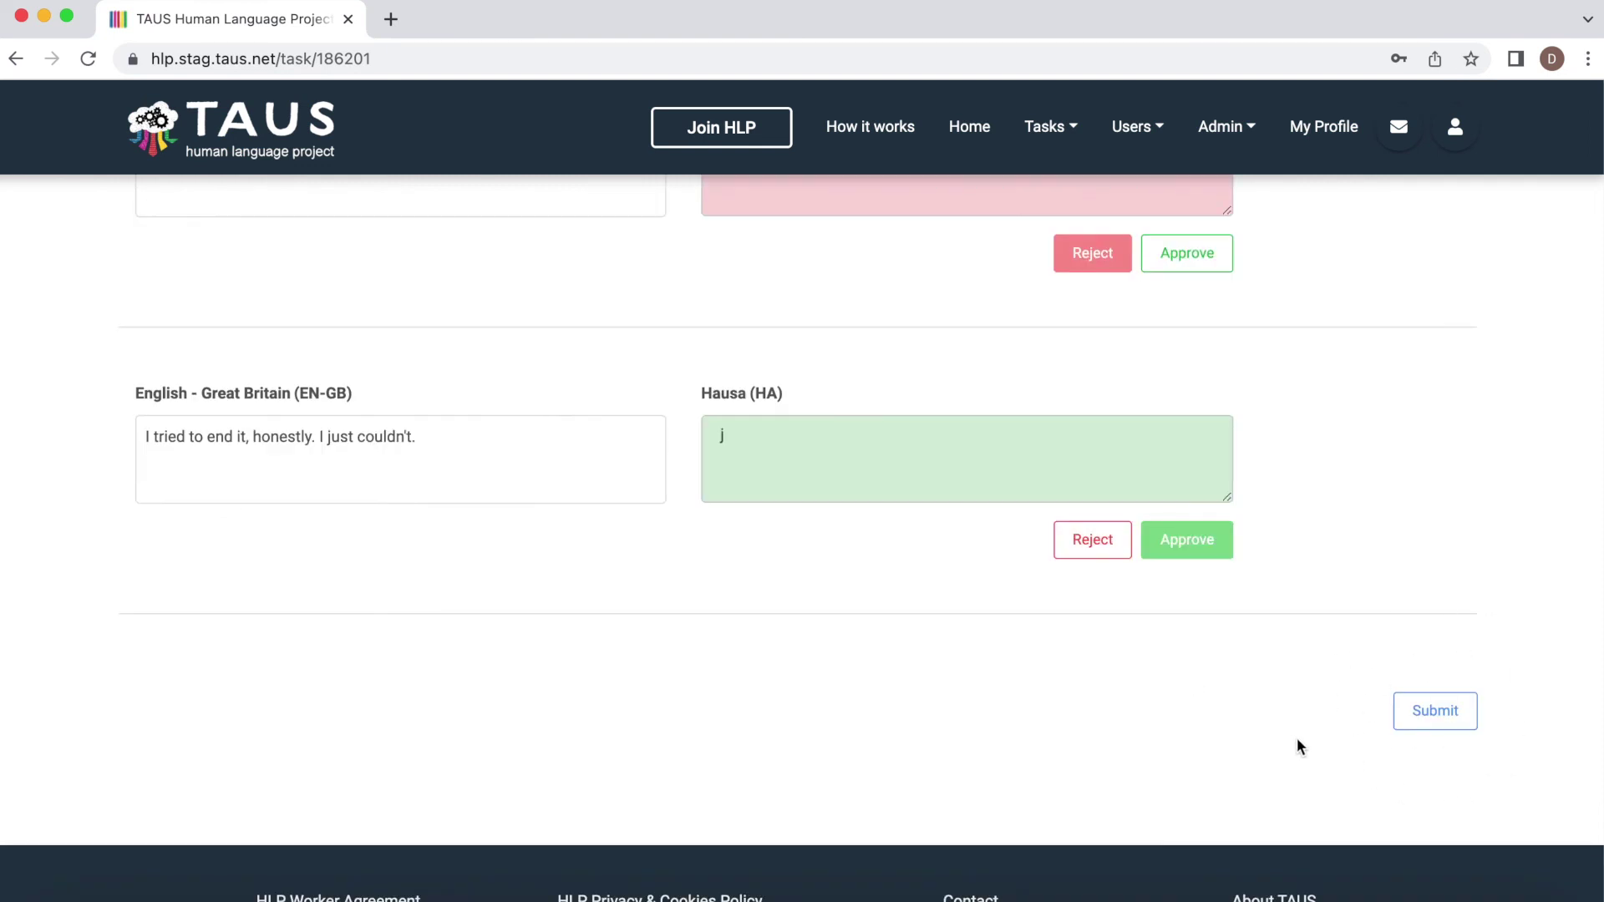
# Step: Submit the completed review task 186201
pyautogui.click(1452, 715)
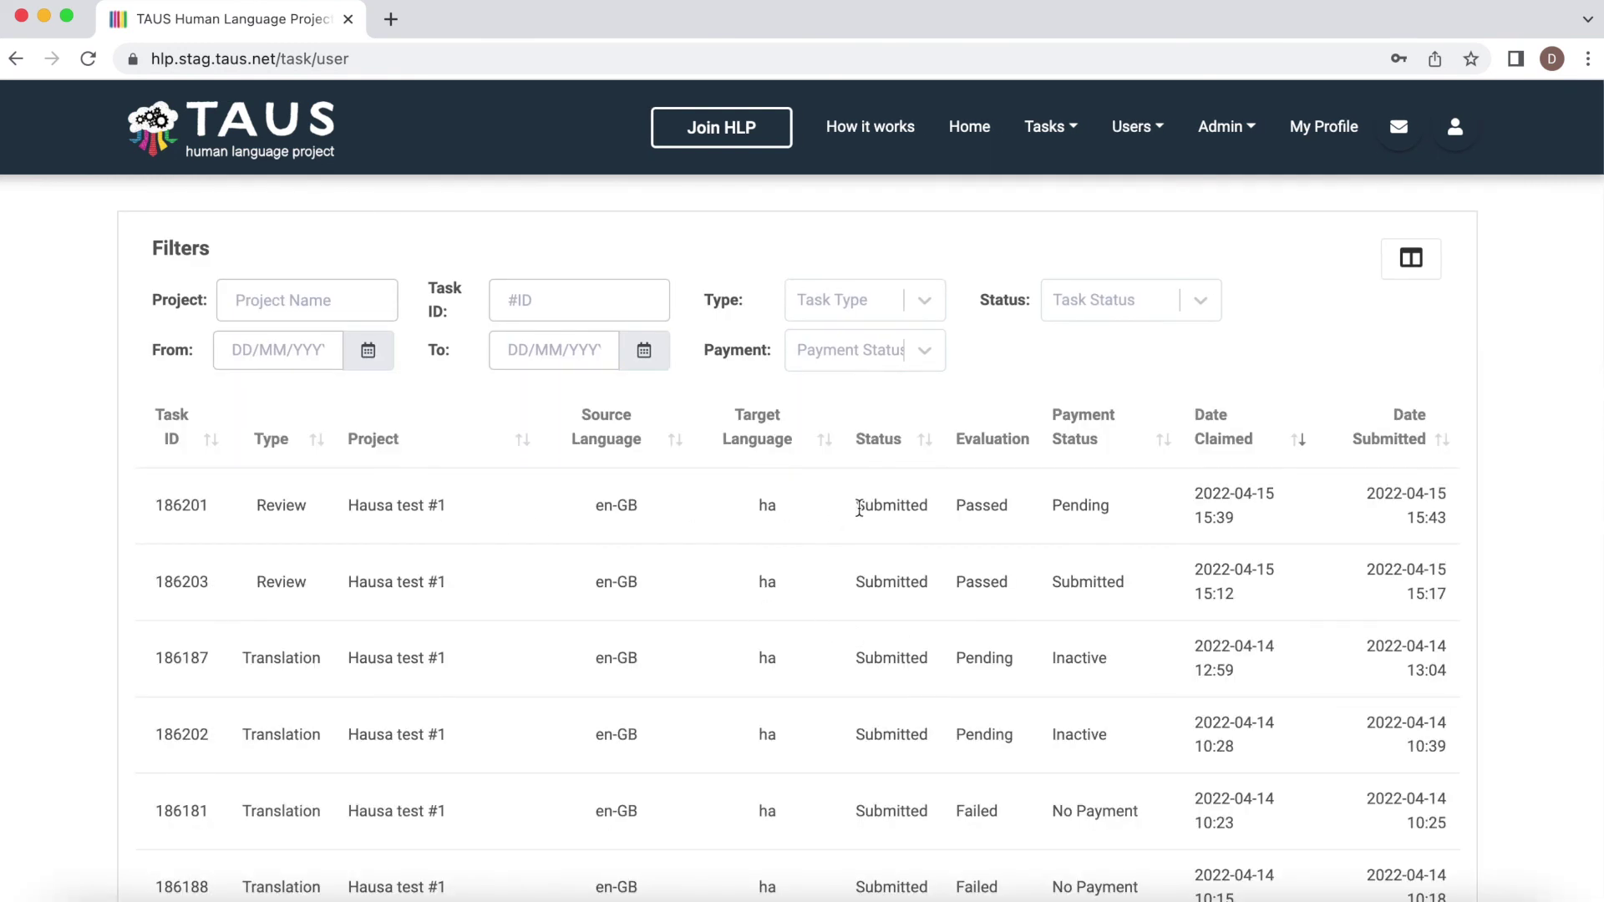
# Step: Check that task 186201 shows status Submitted and evaluation Passed
pyautogui.moveTo(859, 509); pyautogui.dragTo(924, 506)
pyautogui.click(926, 505)
pyautogui.moveTo(954, 506); pyautogui.dragTo(1011, 506)
pyautogui.click(1011, 506)
# Step: List the available Review tasks sorted by ID descending, starting at 184145
pyautogui.click(1056, 131)
pyautogui.click(1044, 179)
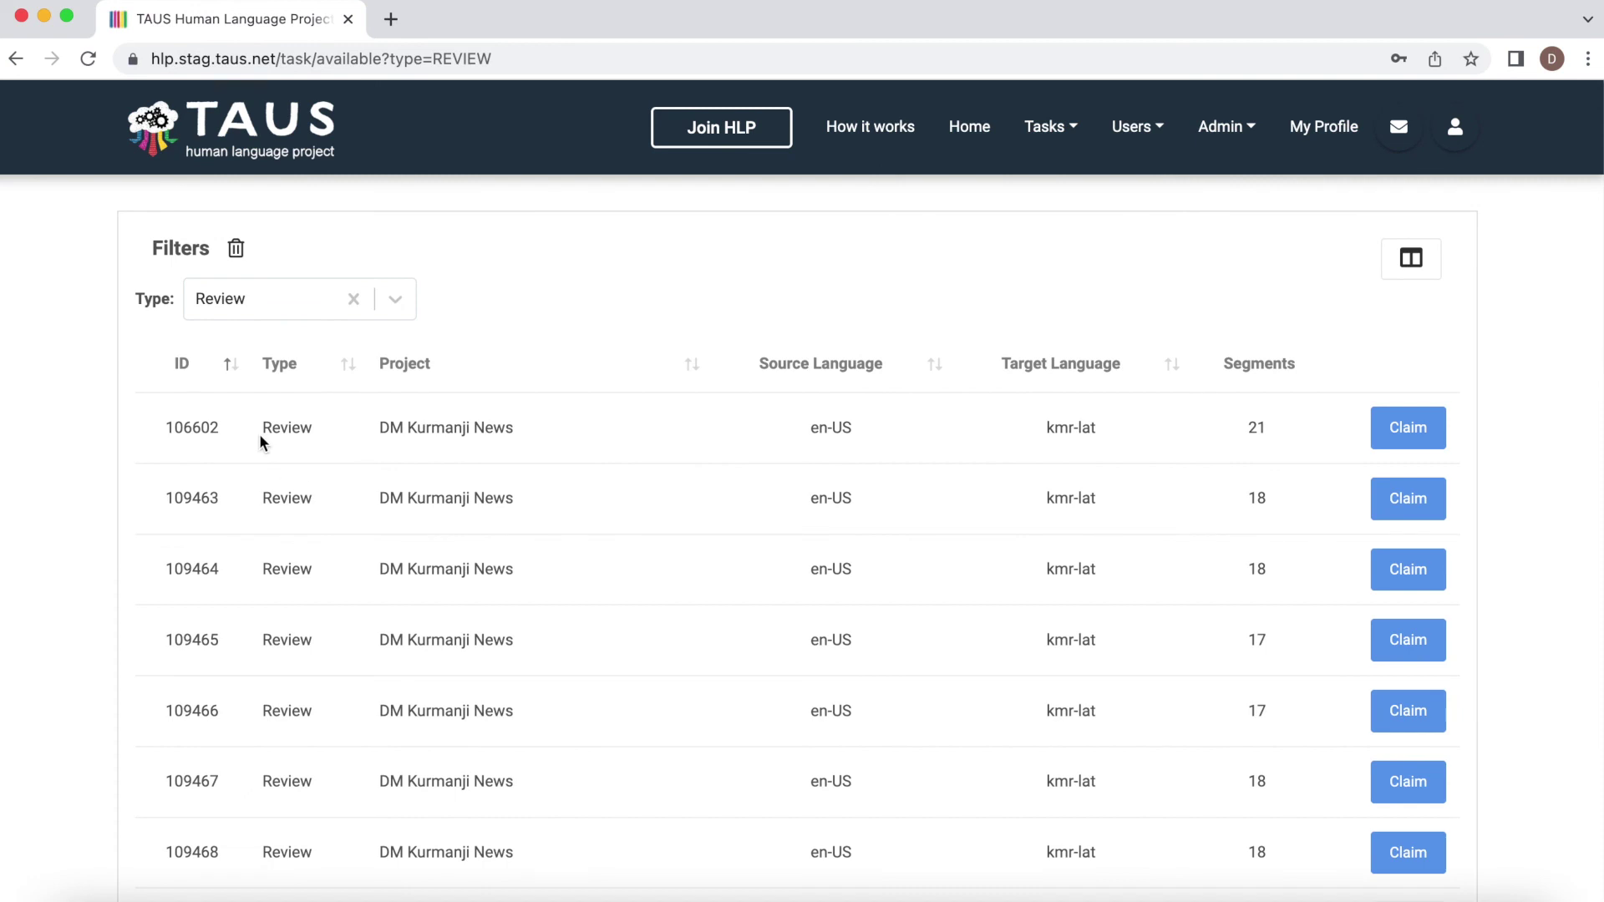
pyautogui.click(230, 366)
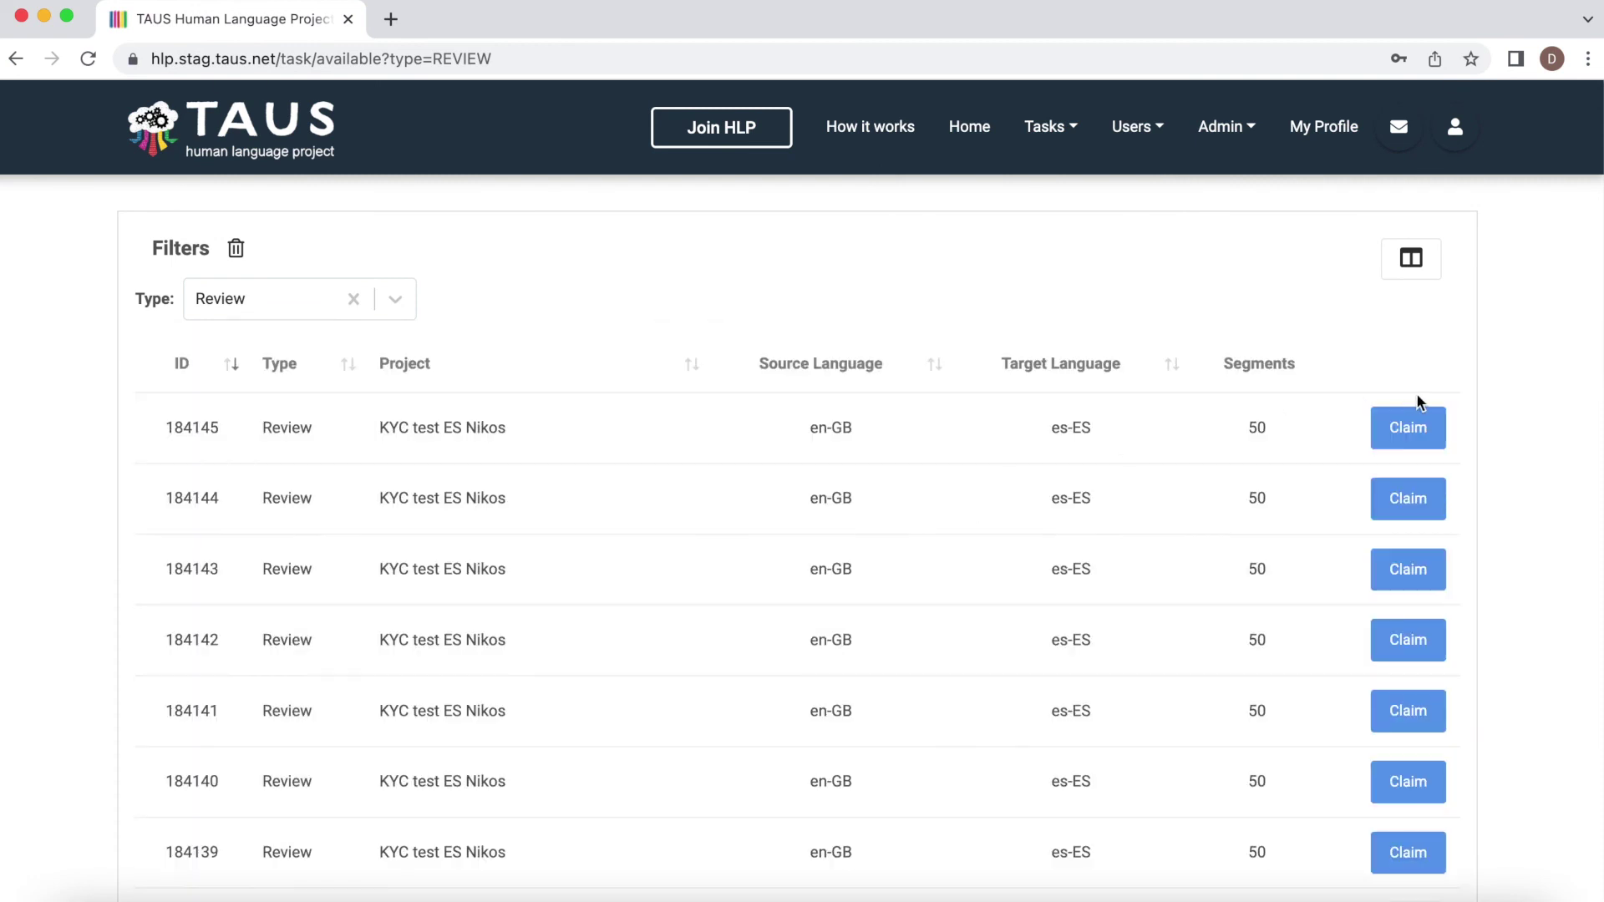